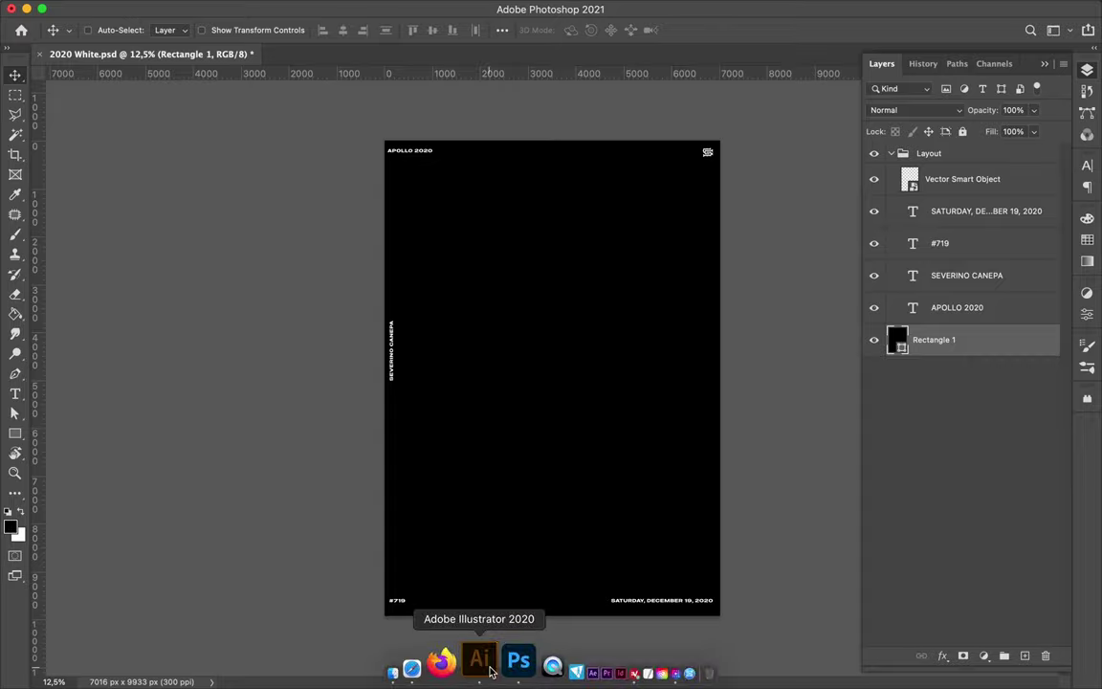
- Place the battery icon from Illustrator on the poster's right edge
mouse_move(414, 305)
left_mouse_down()
mouse_move(559, 337)
mouse_move(541, 395)
mouse_move(709, 343)
mouse_move(712, 354)
left_mouse_up()
key("Return")
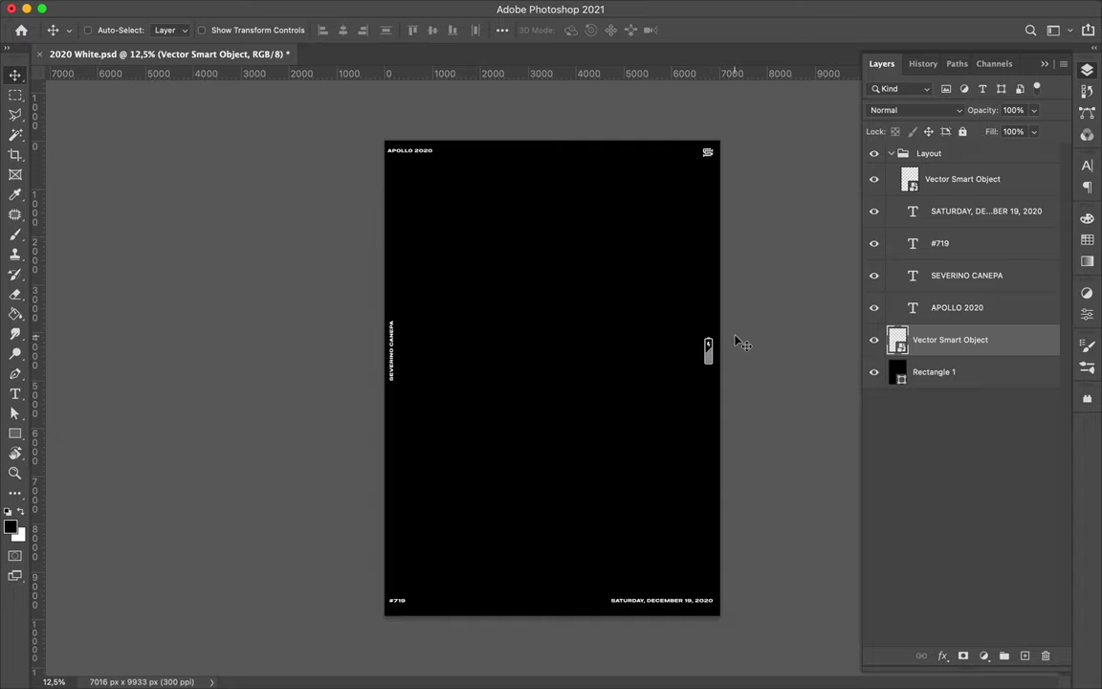
key("ctrl+t")
key("Return")
left_click_drag(711, 352, 709, 360)
- Bring the wireframe globe from Illustrator into the poster, shrink it and snap it bottom-right
left_click(529, 660)
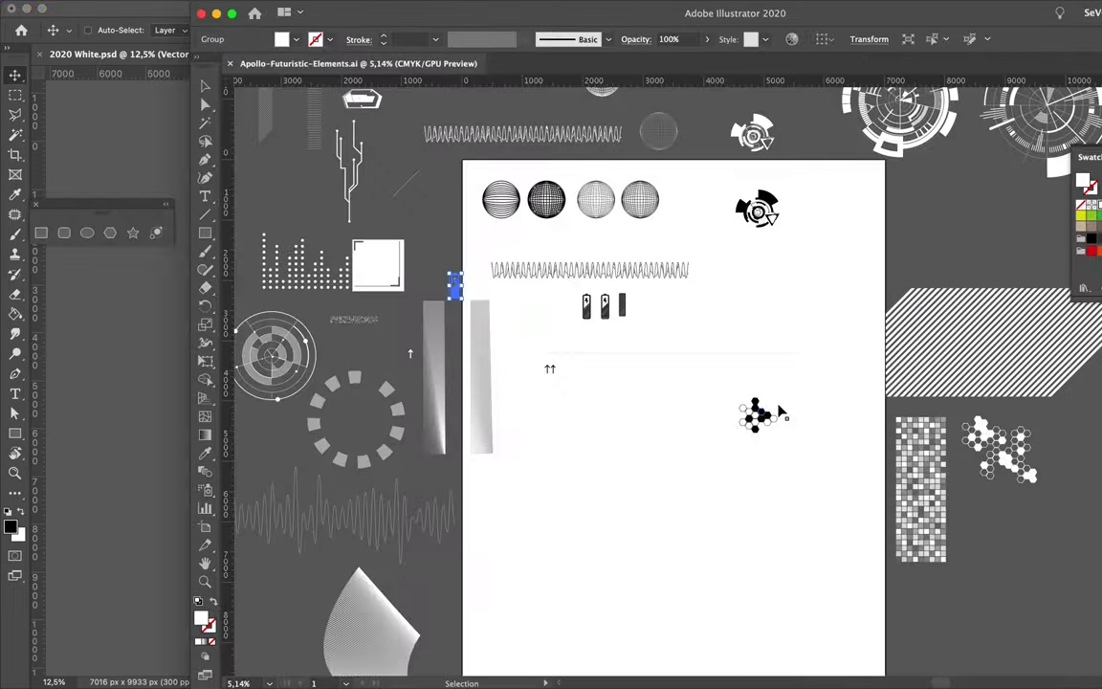
left_click_drag(809, 174, 703, 334)
scroll(677, 234, "left", 3)
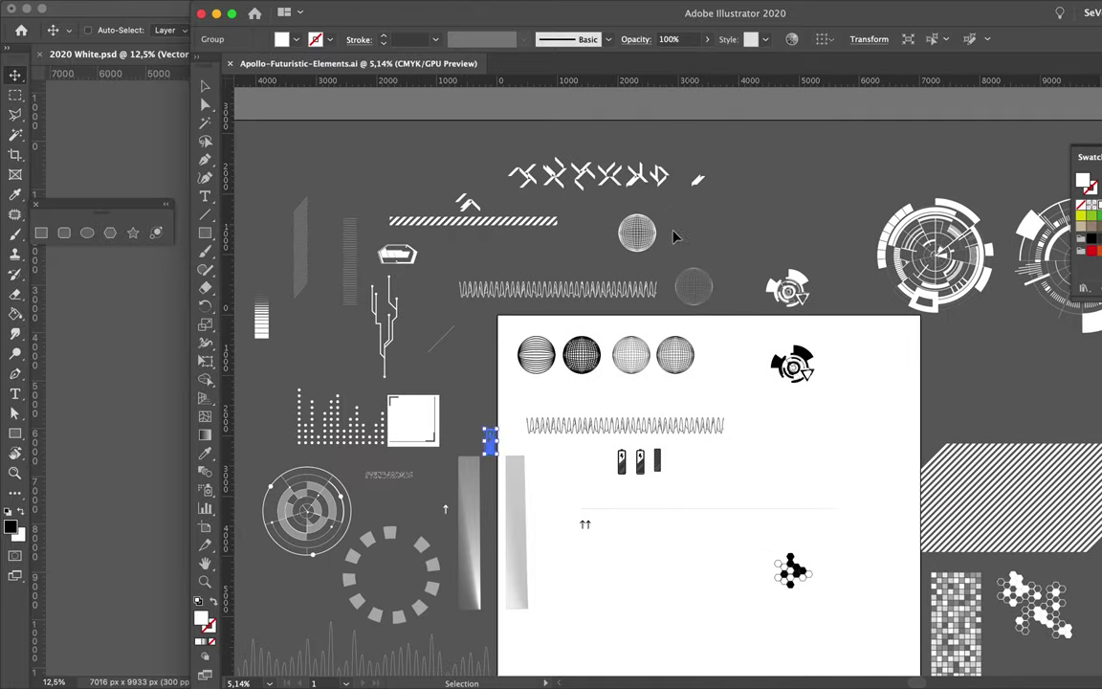
left_click(637, 234)
left_click_drag(641, 237, 177, 411)
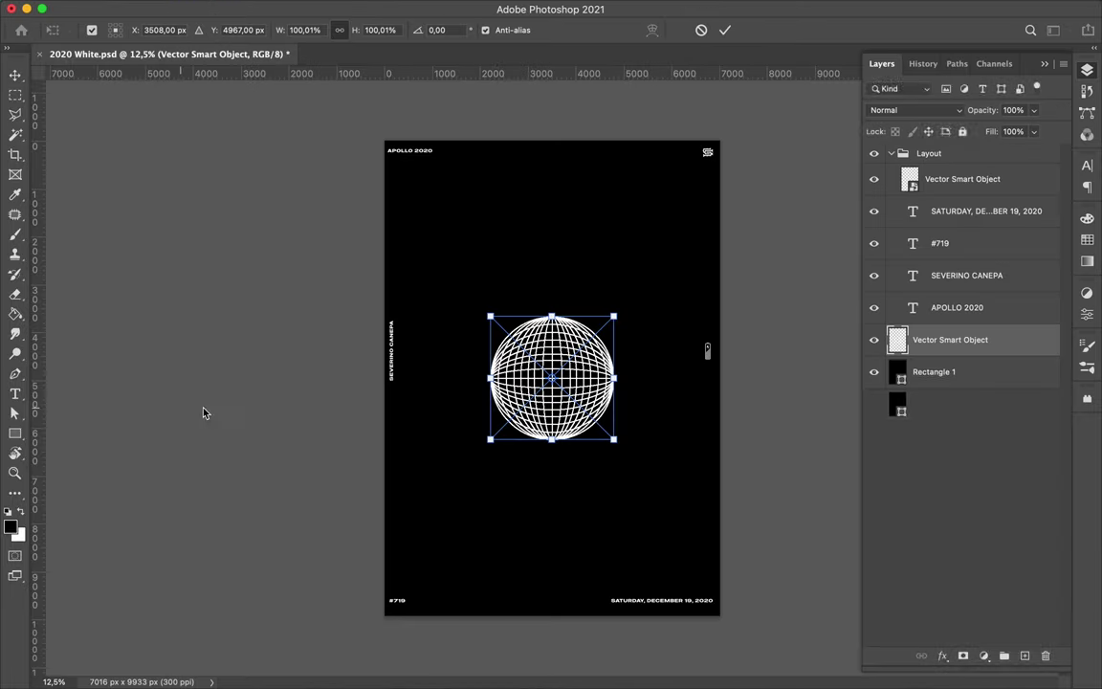
left_click_drag(560, 382, 651, 521)
left_click_drag(731, 452, 678, 504)
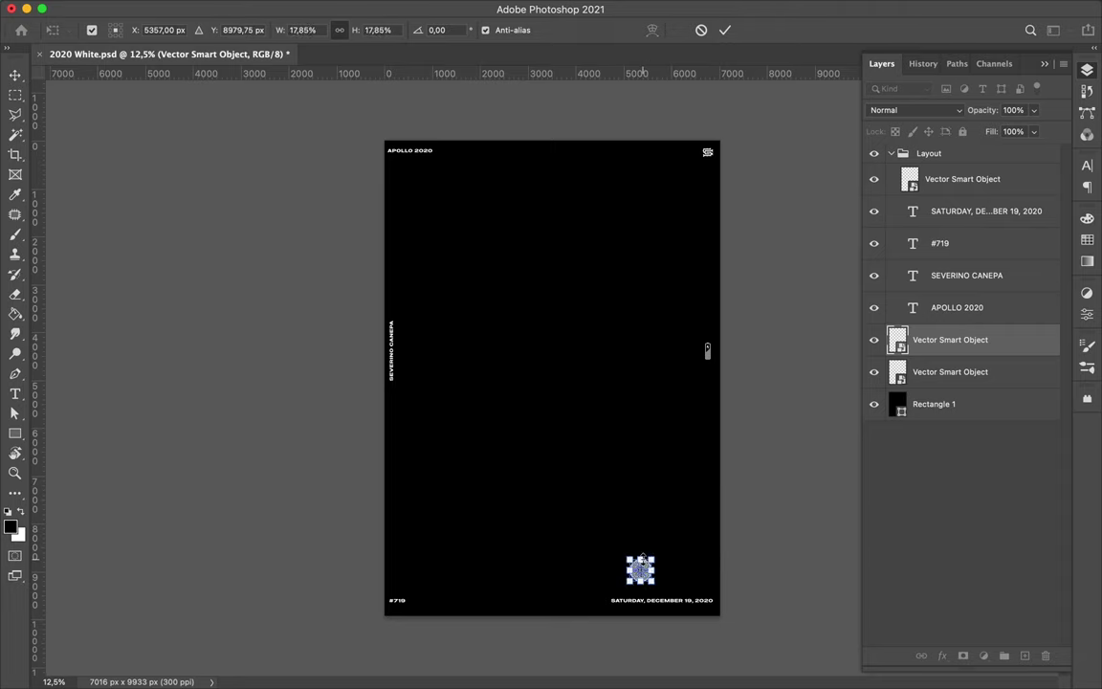
key("Return")
left_click_drag(639, 550, 701, 581)
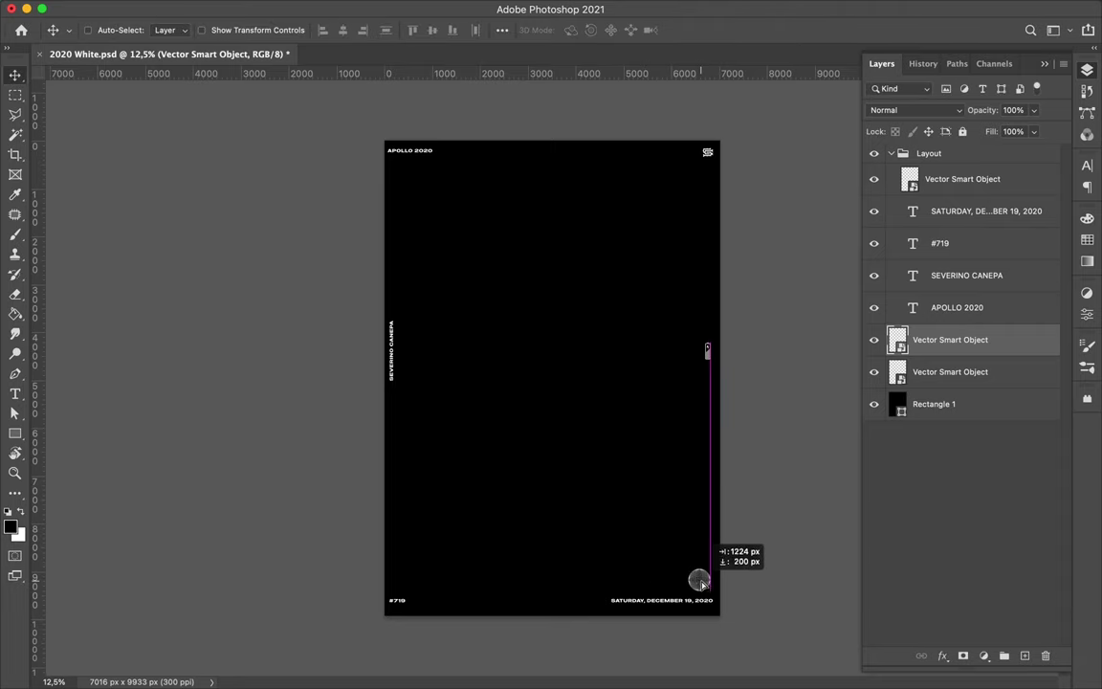
- Browse the Illustrator elements sheet, then return to Photoshop's recent files list
left_click(486, 681)
scroll(504, 386, "down", 5)
scroll(617, 316, "up", 5)
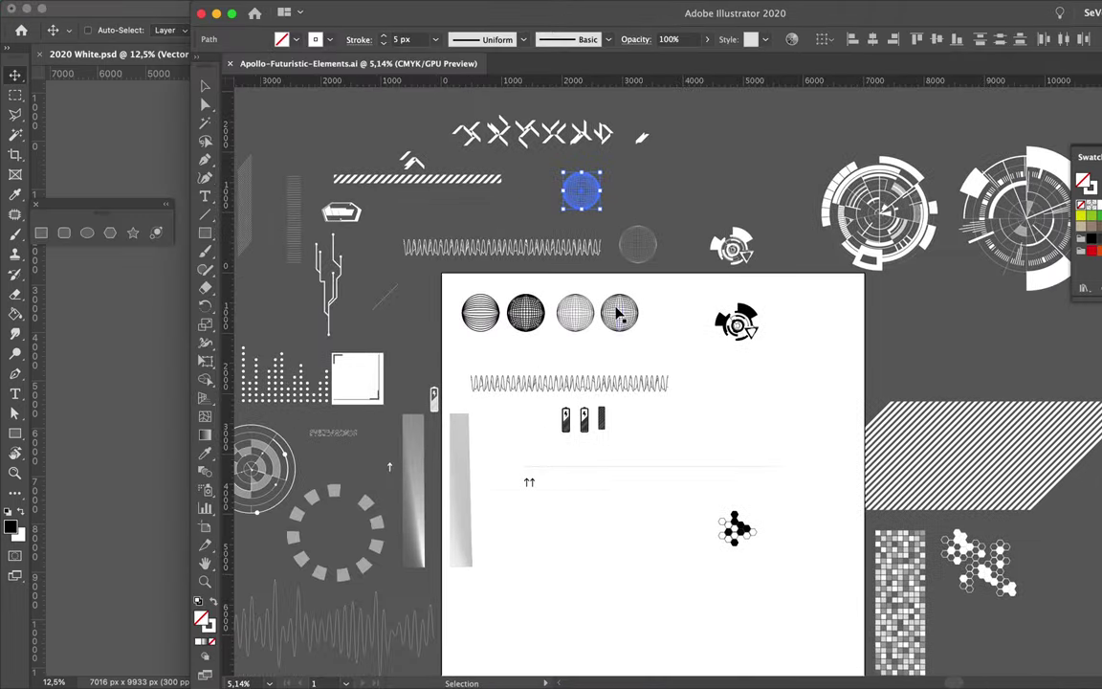
left_click(105, 155)
left_click(121, 8)
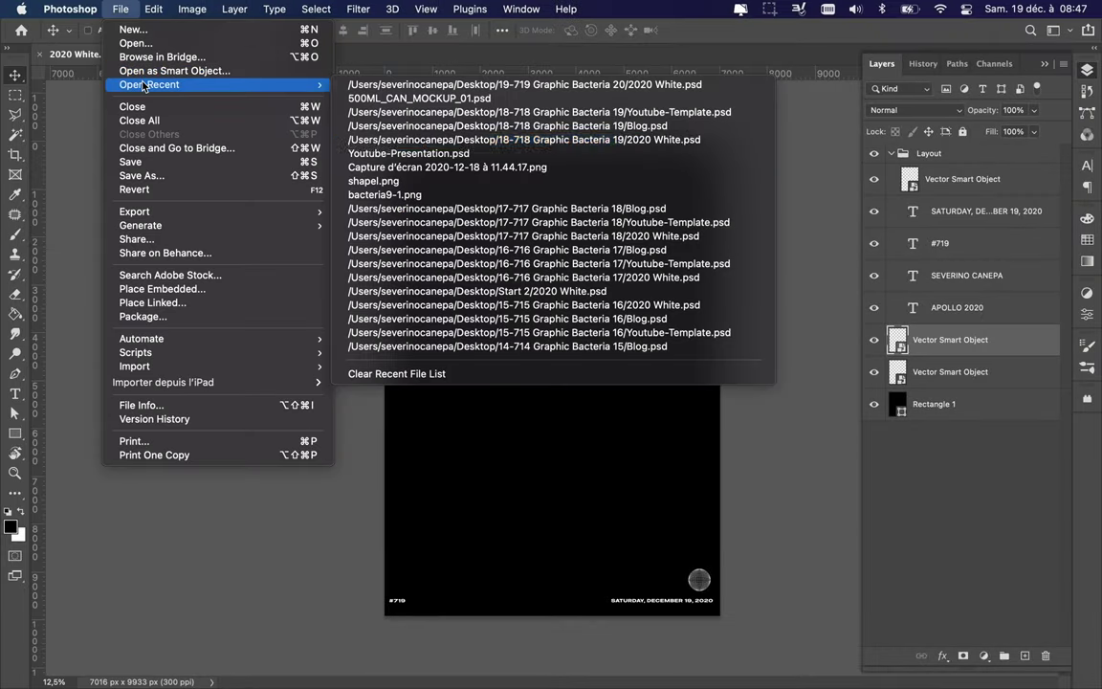
- Bring the furry sphere from bacteria9-1.png into the poster, centre it, and save
left_click(430, 194)
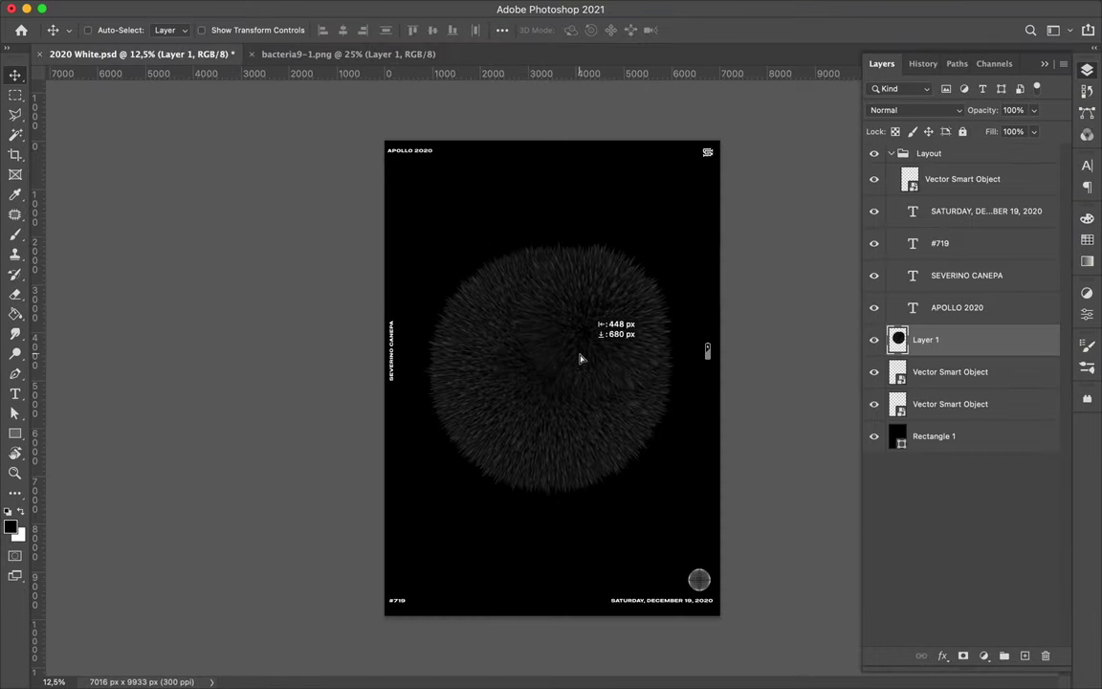
left_click_drag(542, 228, 582, 368)
left_click(502, 29)
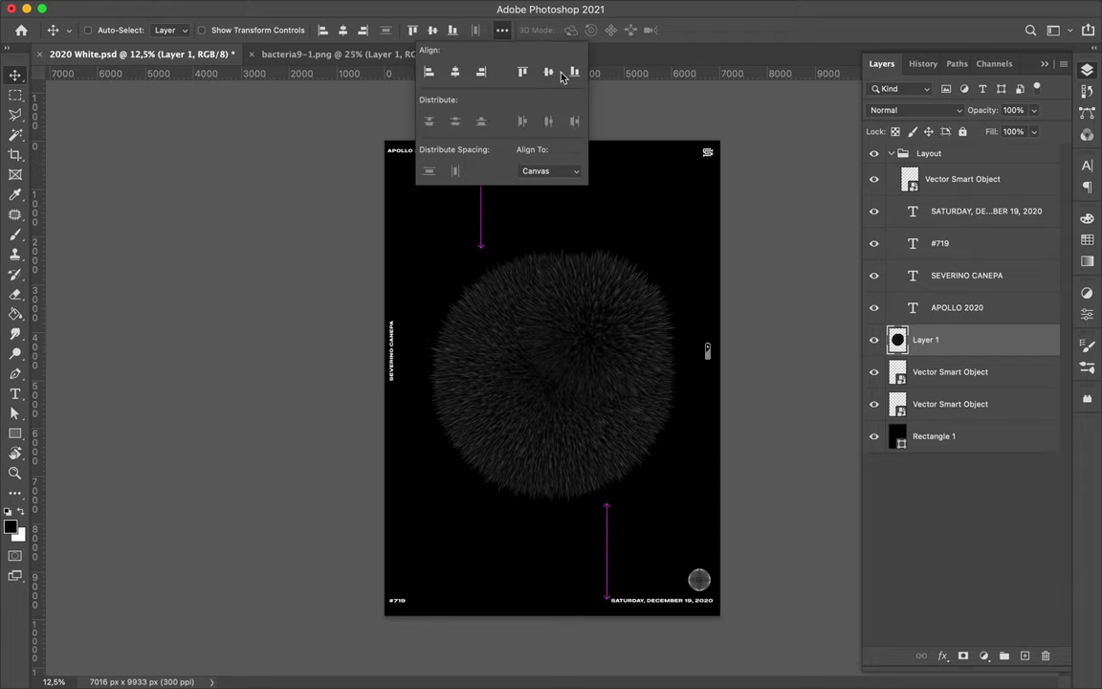
key("ctrl+s")
- Rename the globe and battery smart object layers to Map and Battery
left_click(926, 375)
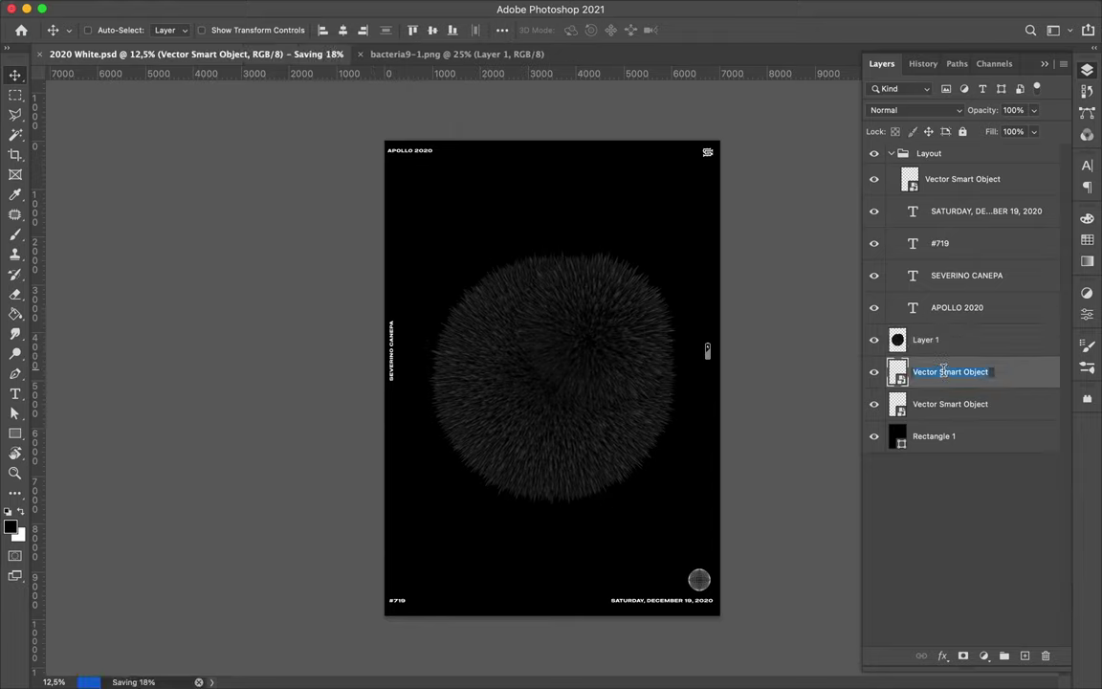
type("MAP")
key("Return")
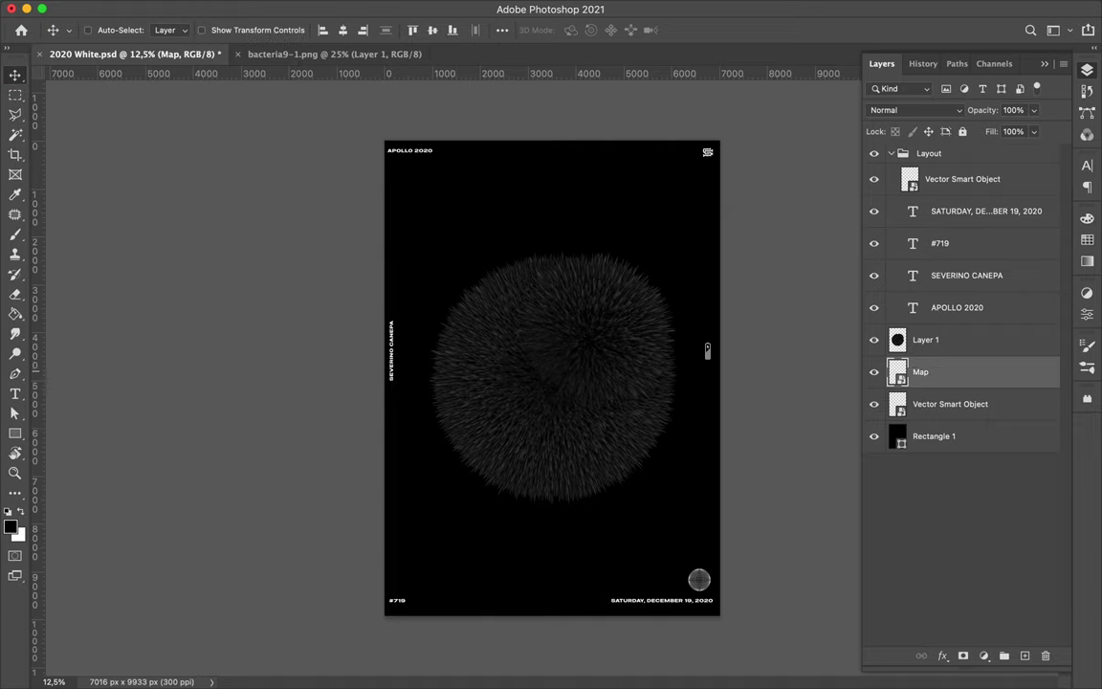
double_click(944, 405)
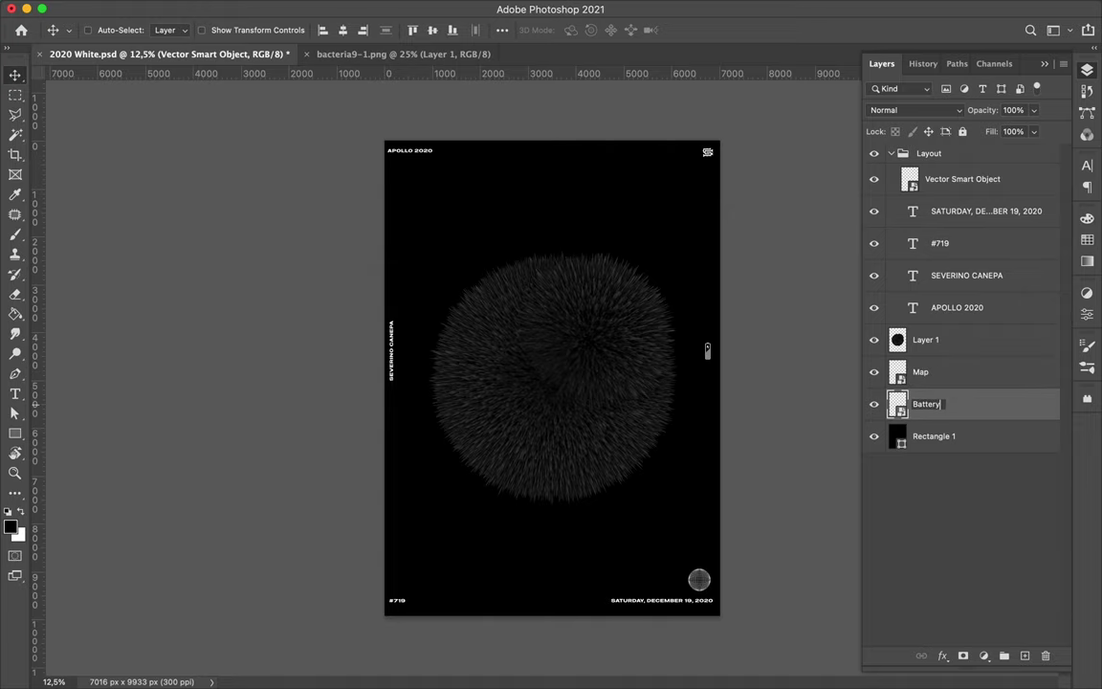
key("Return")
- Start a new text layer beside the battery icon
scroll(829, 310, "up", 5)
key("t")
left_click(381, 298)
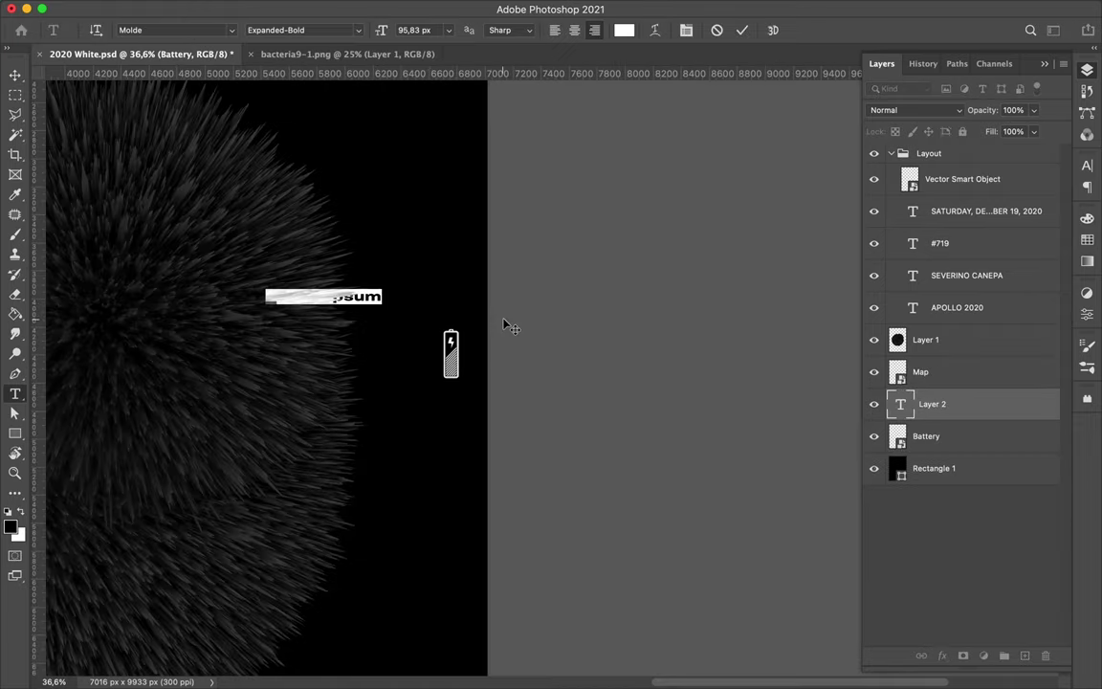
type("35")
- Set the 65% text's font to Basier Square Mono in the Character panel
left_click(1087, 164)
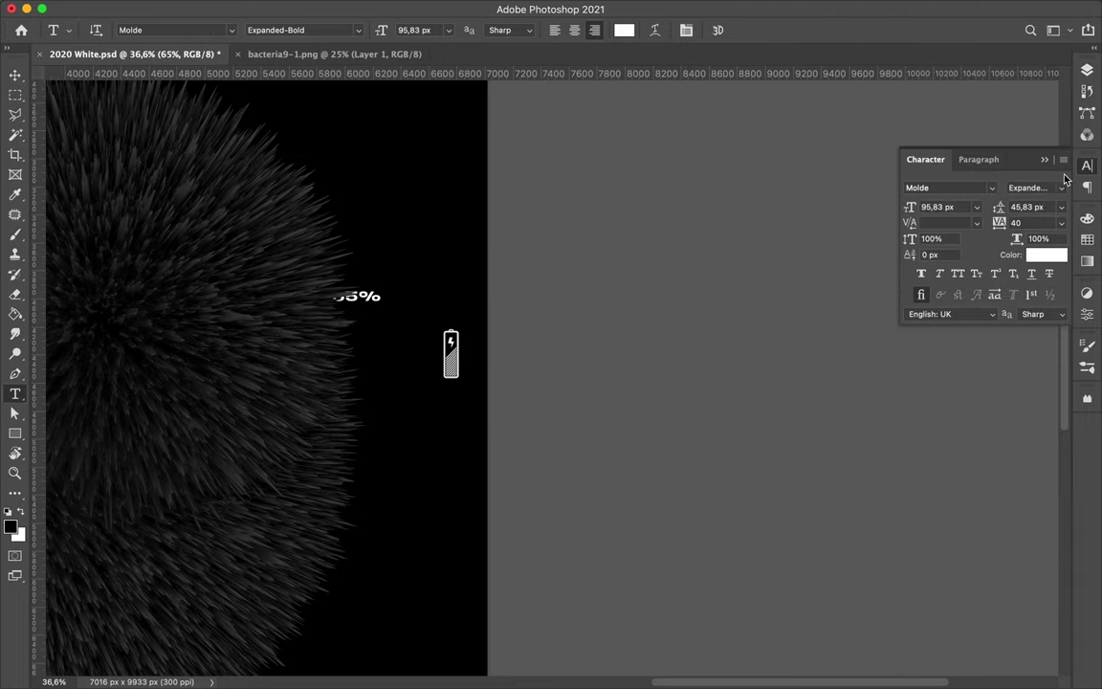
left_click(969, 187)
type("v")
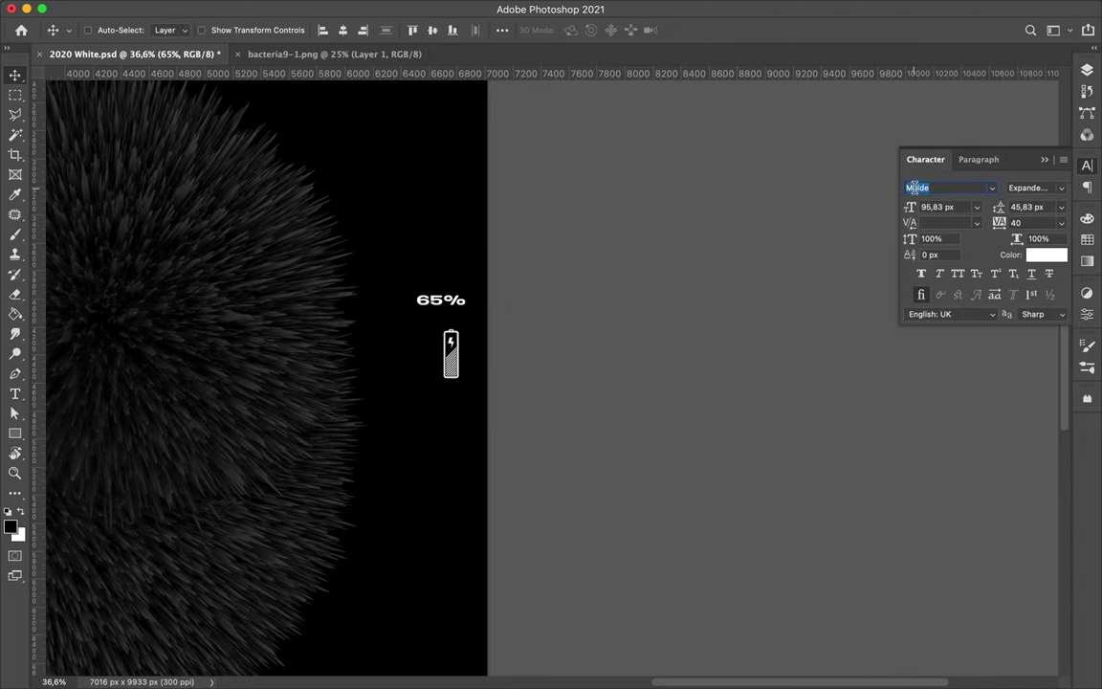
type("basier")
left_click(800, 471)
mouse_move(453, 296)
left_mouse_down()
mouse_move(466, 294)
mouse_move(450, 319)
left_mouse_up()
- Rotate the 65% label, place it beside the battery, and save the poster
key("ctrl+t")
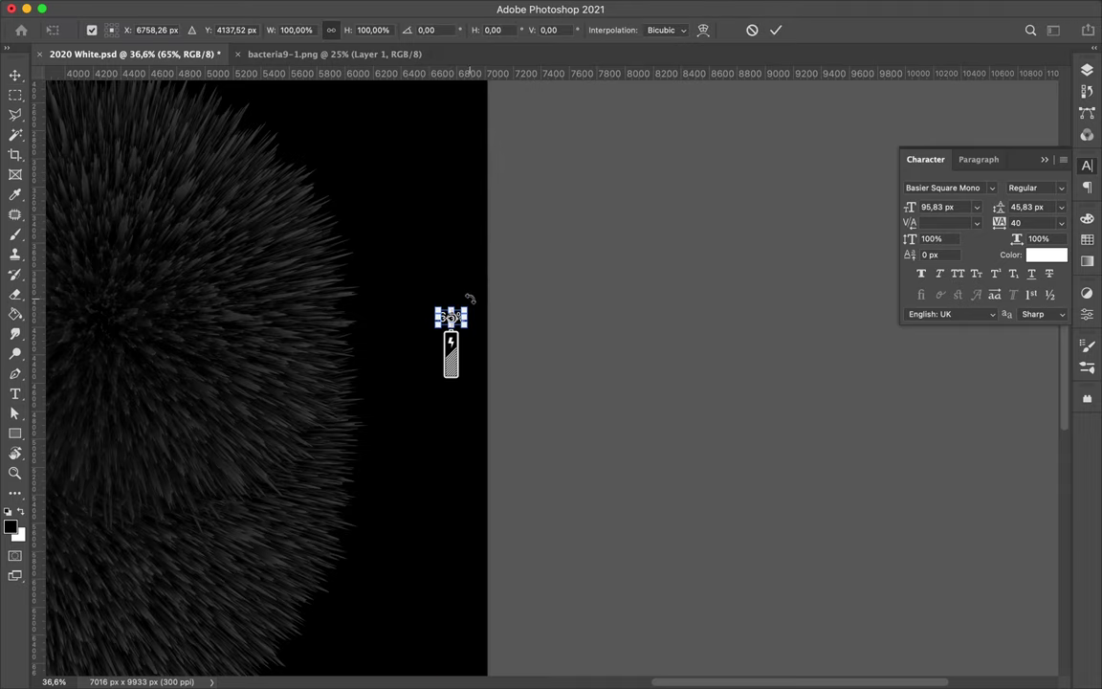
key("Return")
left_click_drag(411, 295, 399, 339)
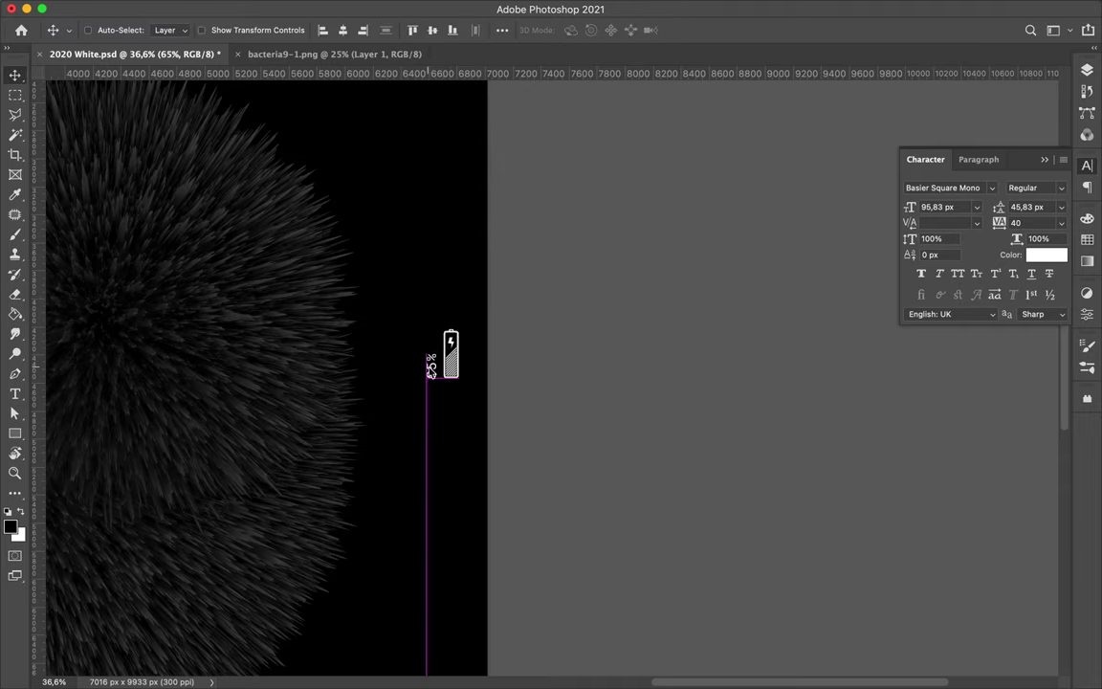
key("ctrl+0")
key("ctrl+s")
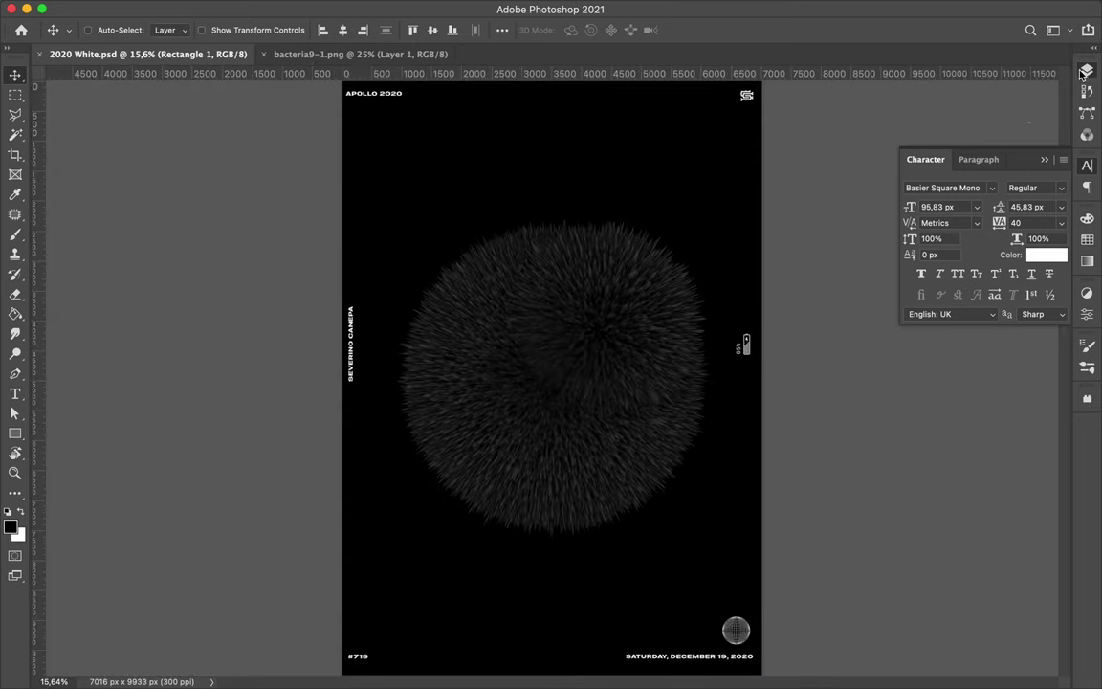
- Fill the poster's background shape with red
left_click(1086, 71)
key("a")
left_click(228, 29)
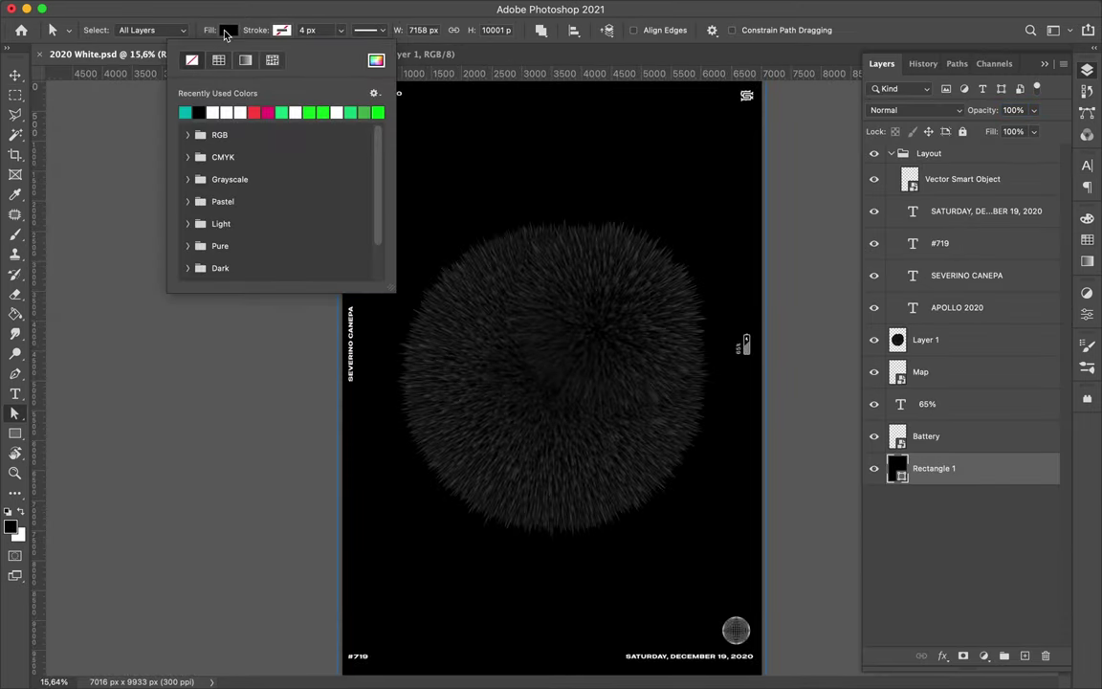
left_click(138, 111)
key("v")
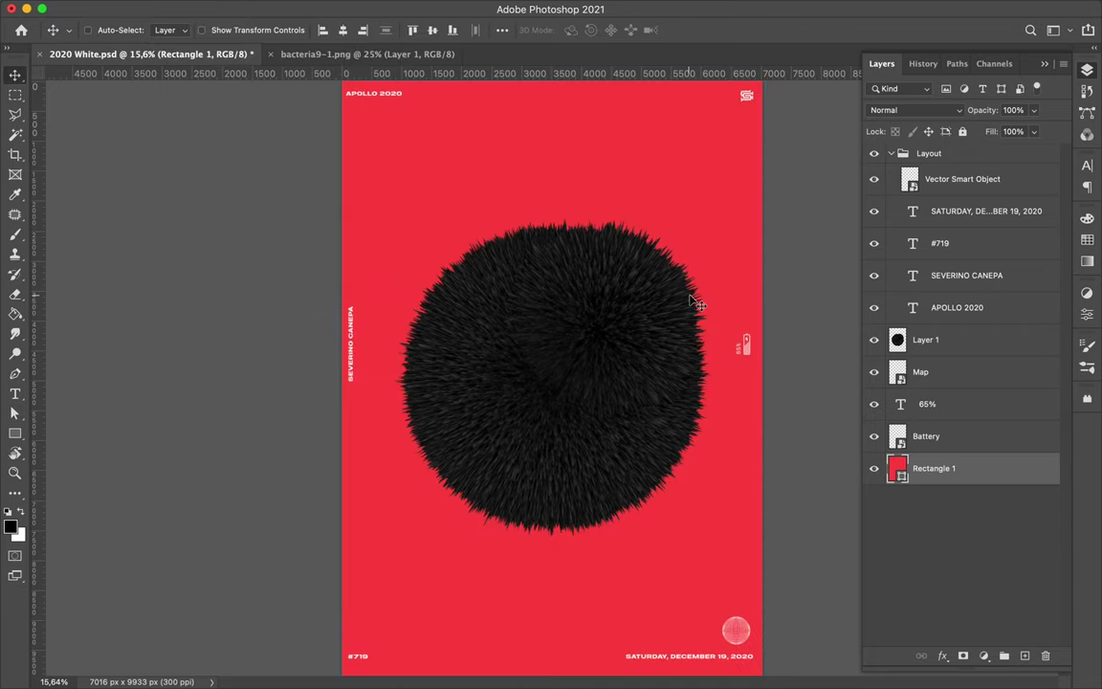
- Try rotating the fur sphere, then cancel to keep its original angle
left_click(631, 313)
key("ctrl+t")
left_click_drag(775, 306, 486, 233)
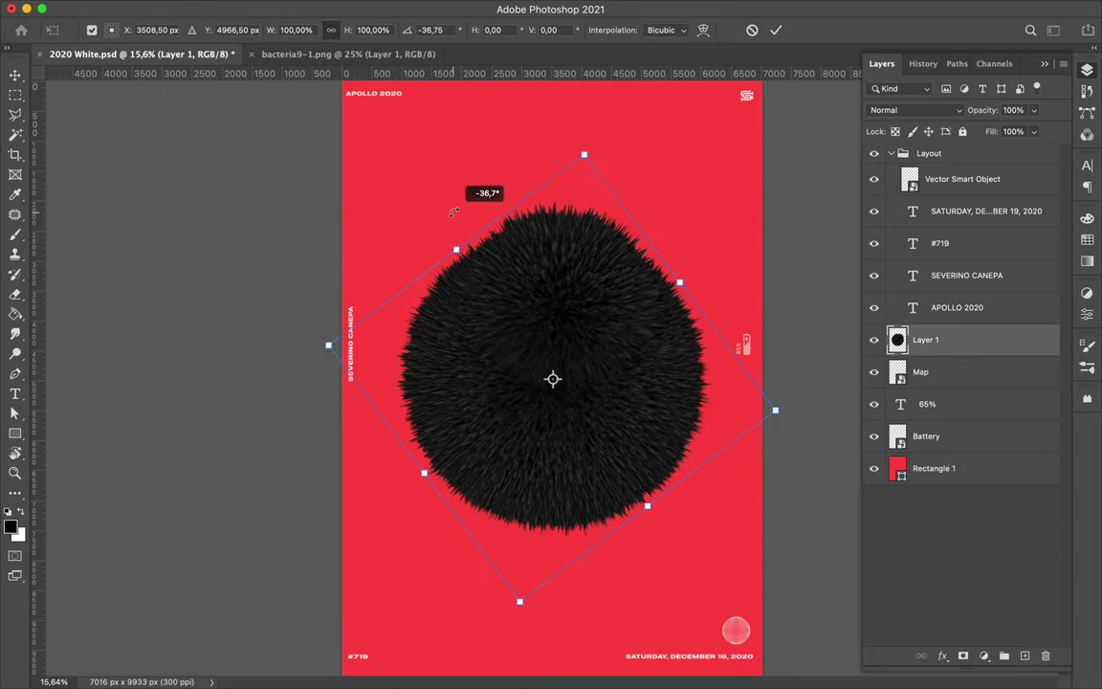
key("Escape")
key("ctrl+t")
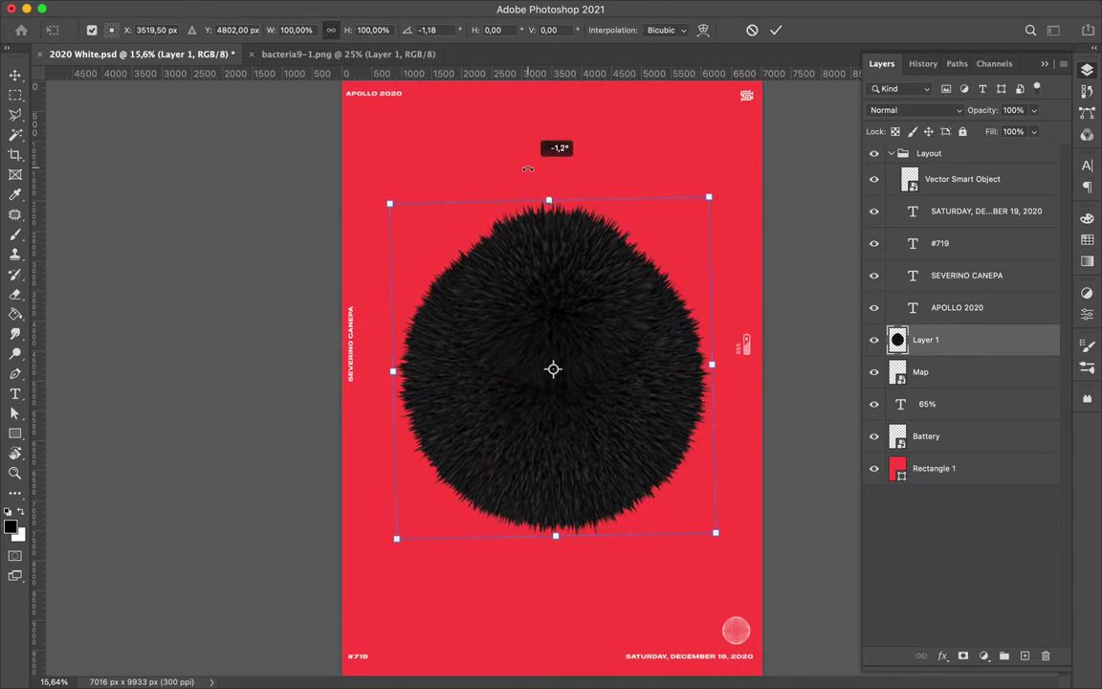
key("Escape")
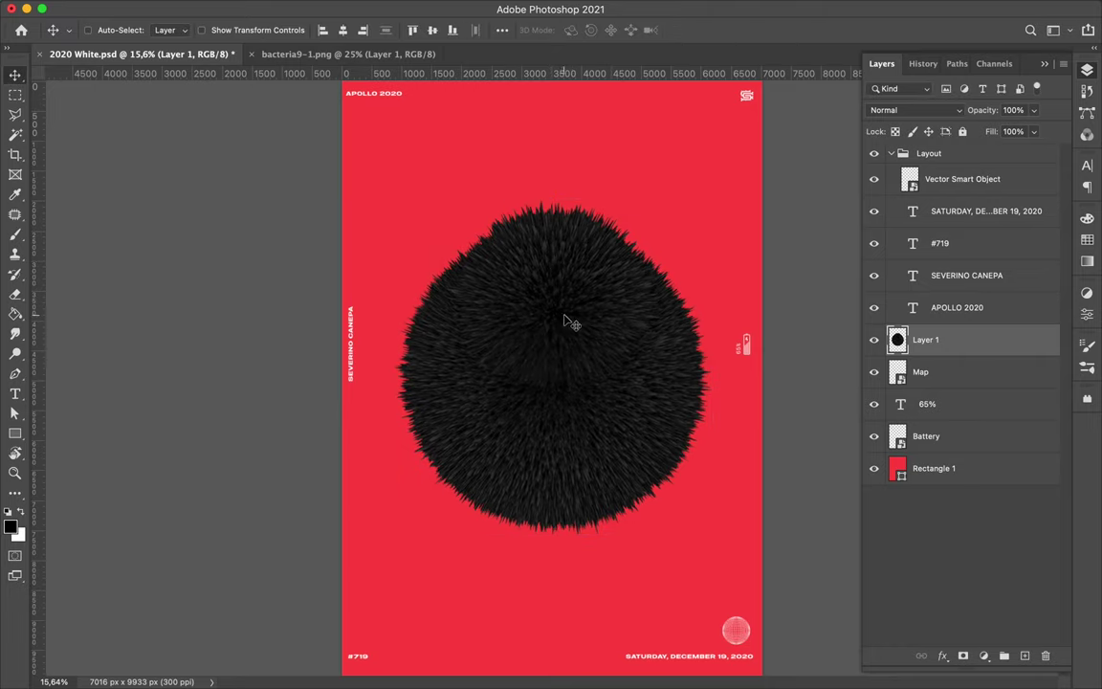
- Select the circular HUD element in Illustrator and drag it into the poster
left_click(484, 660)
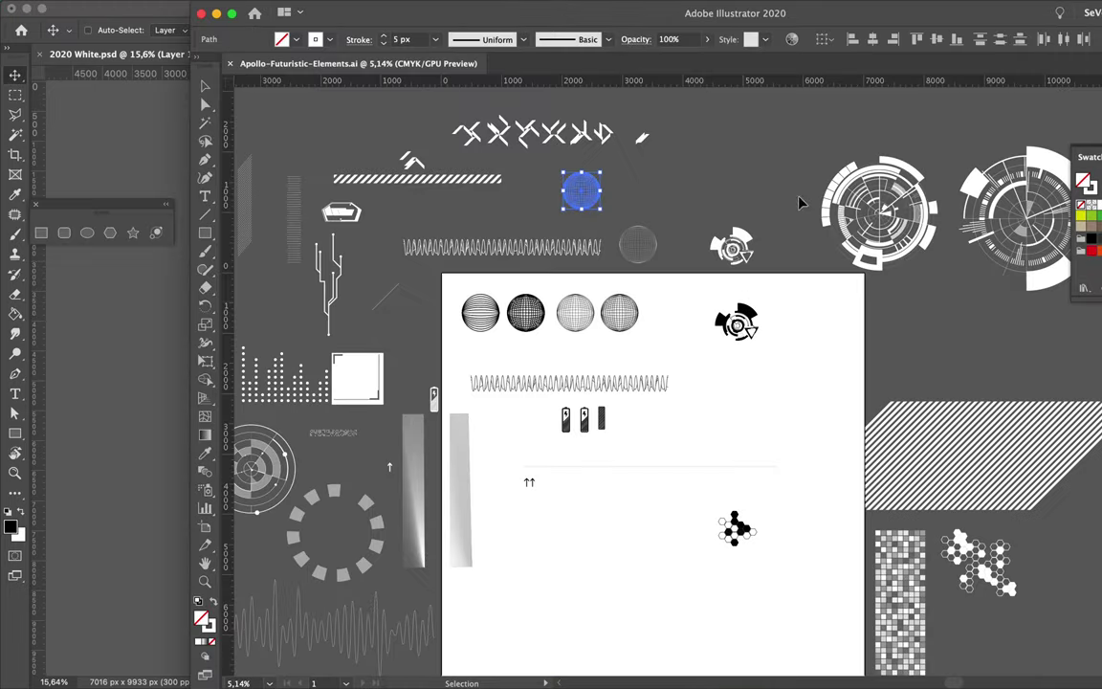
left_click(941, 290)
left_click(868, 256)
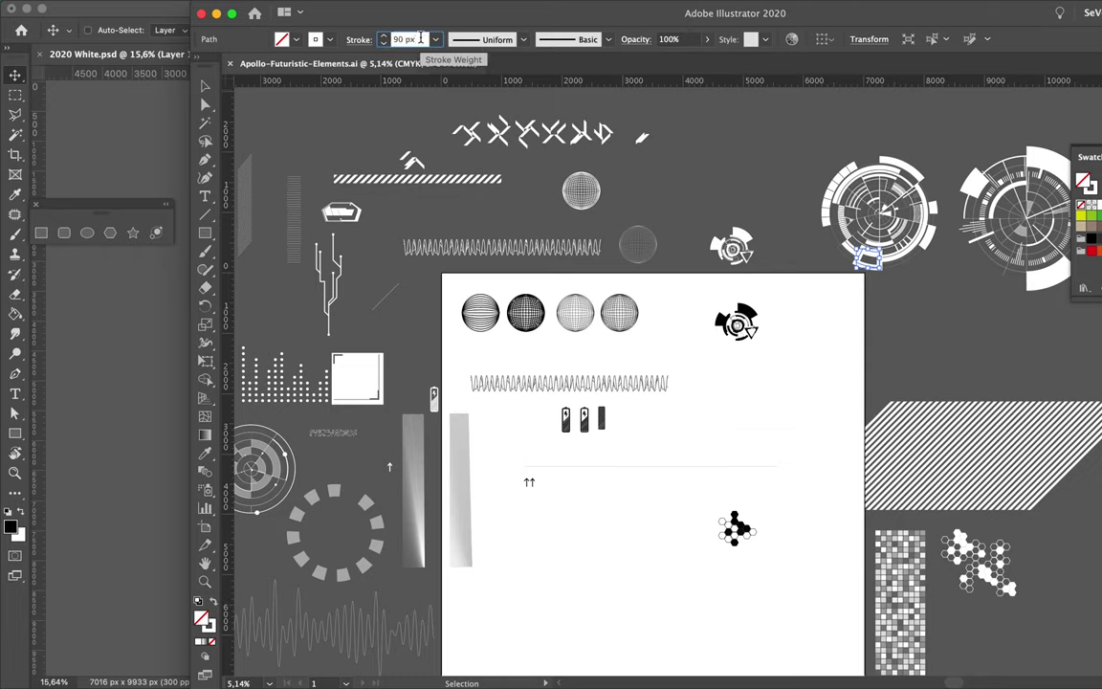
left_click(765, 129)
left_click_drag(923, 245, 105, 337)
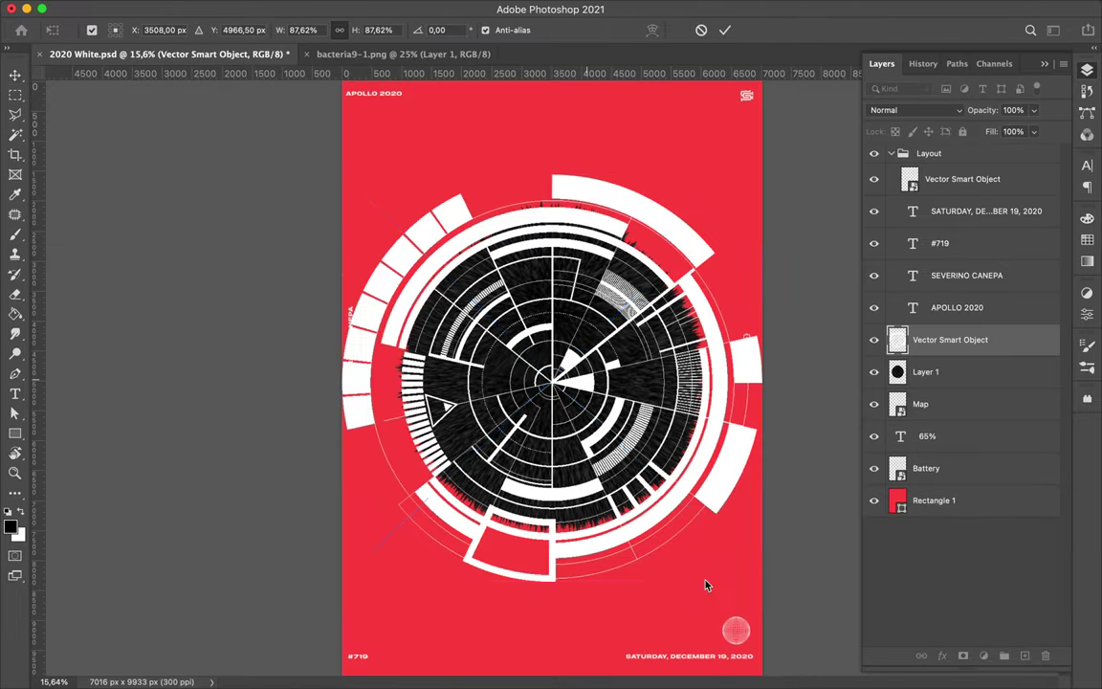
- Commit the HUD ring and shrink it to about 65% inside the sphere
key("Return")
key("ctrl+t")
left_click_drag(760, 585, 674, 493)
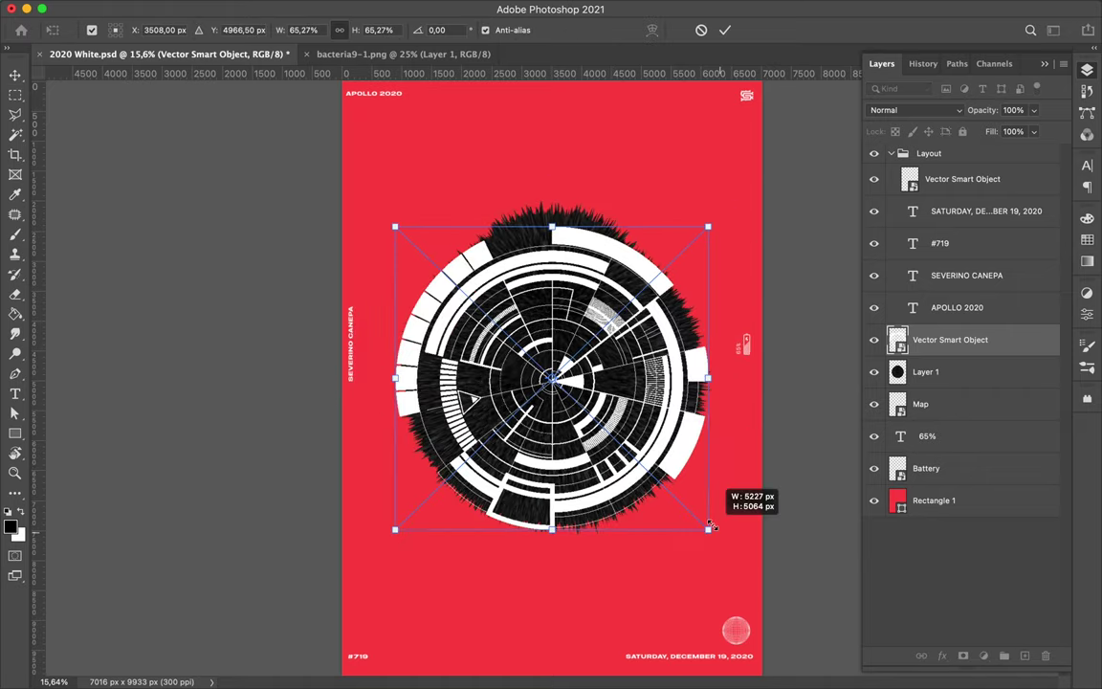
key("Return")
- Set the HUD ring's fill to 93% and align the ring and fur sphere
left_click(914, 110)
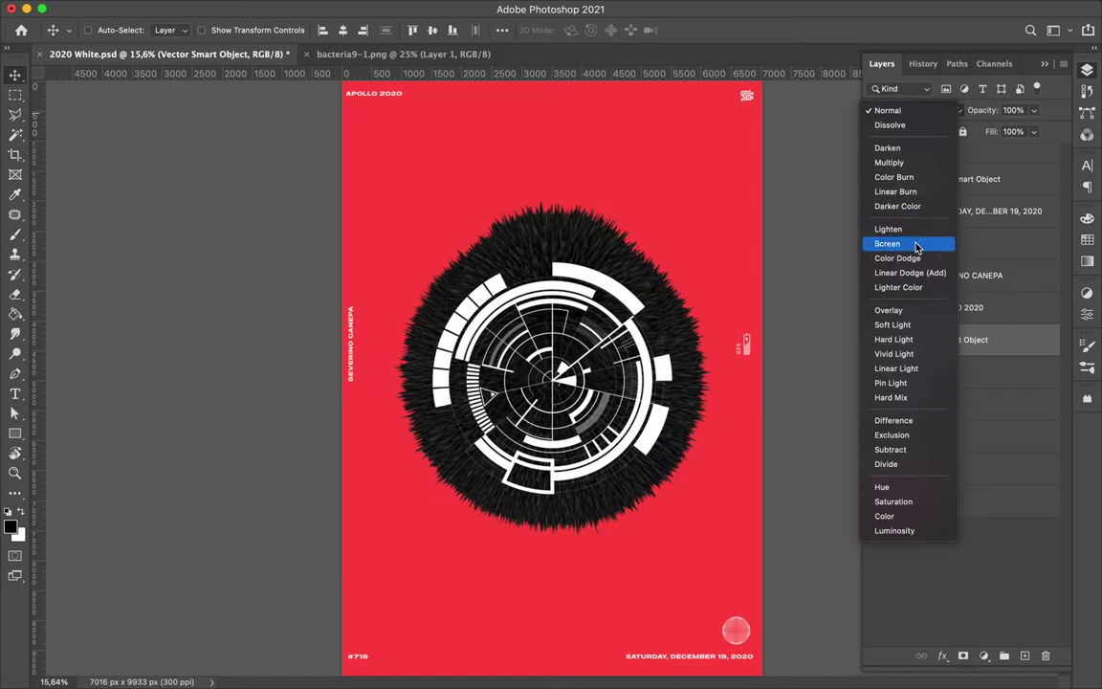
left_click(1045, 132)
left_click_drag(991, 131, 820, 173)
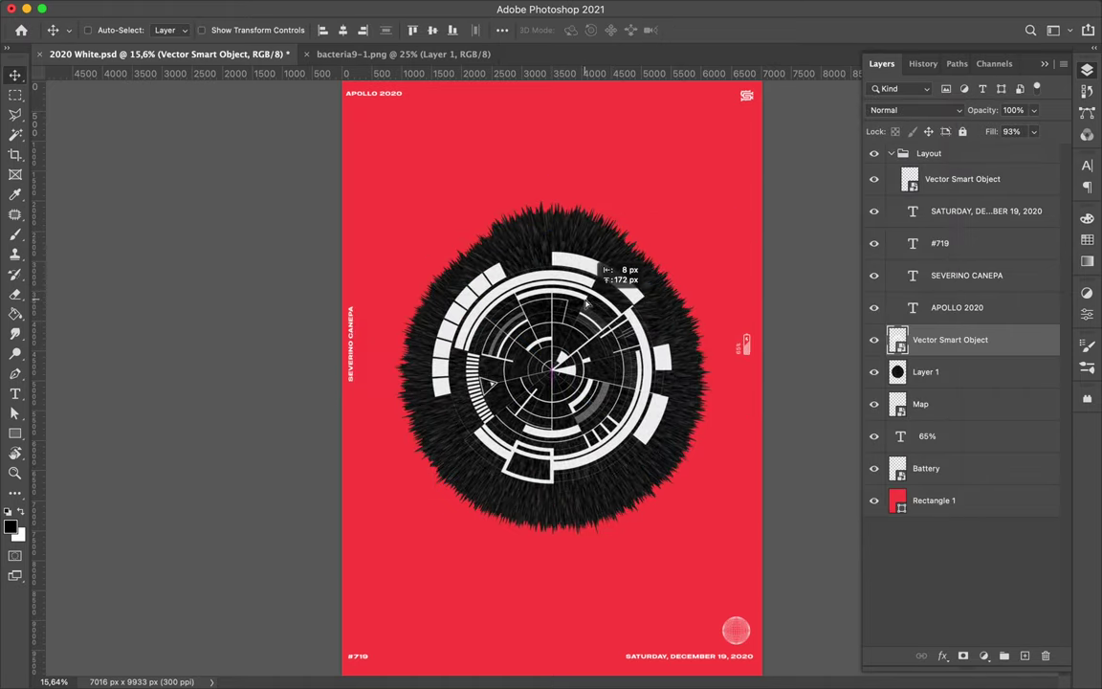
left_click(444, 30)
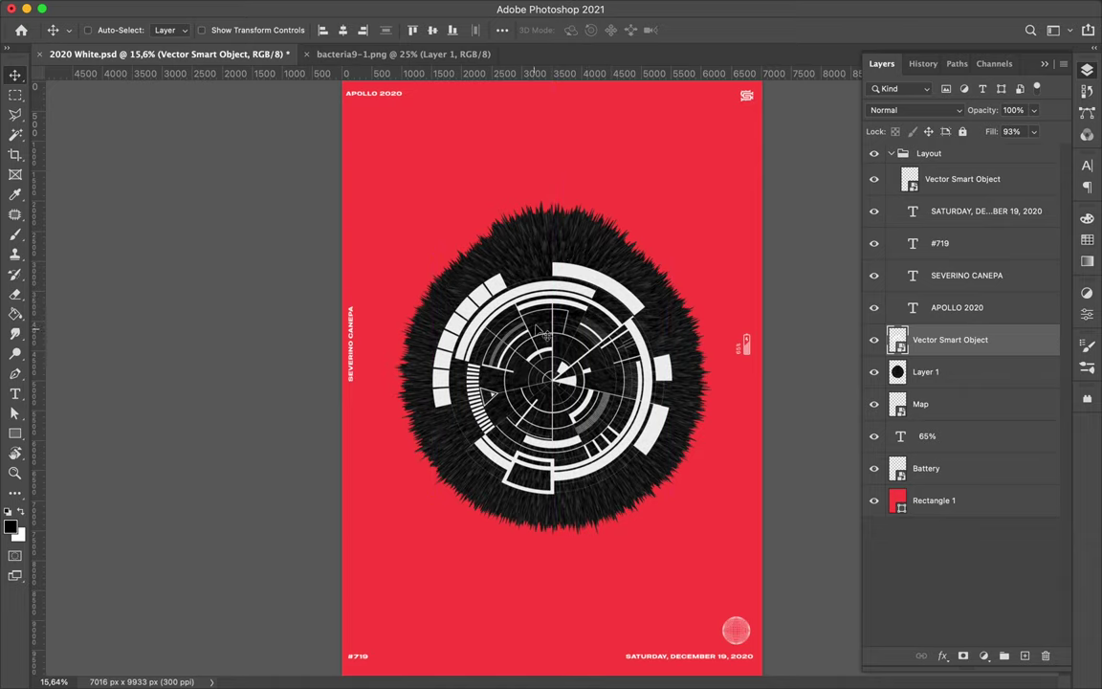
left_click(505, 221, "super")
left_click(432, 29)
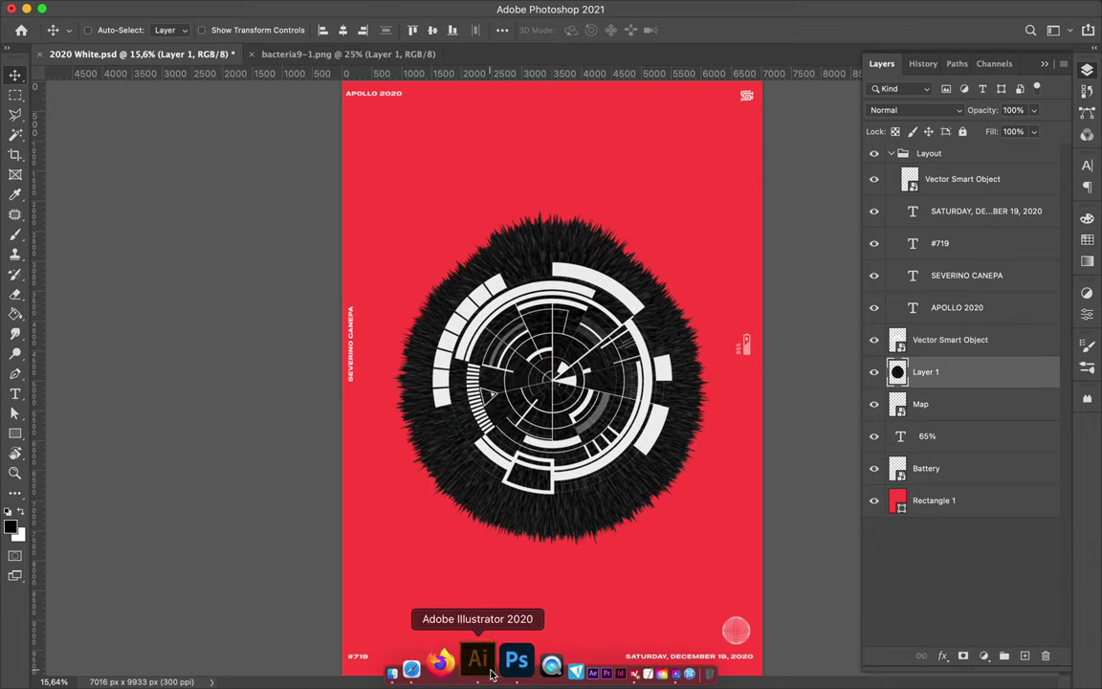
left_click(478, 660)
scroll(593, 344, "left", 5)
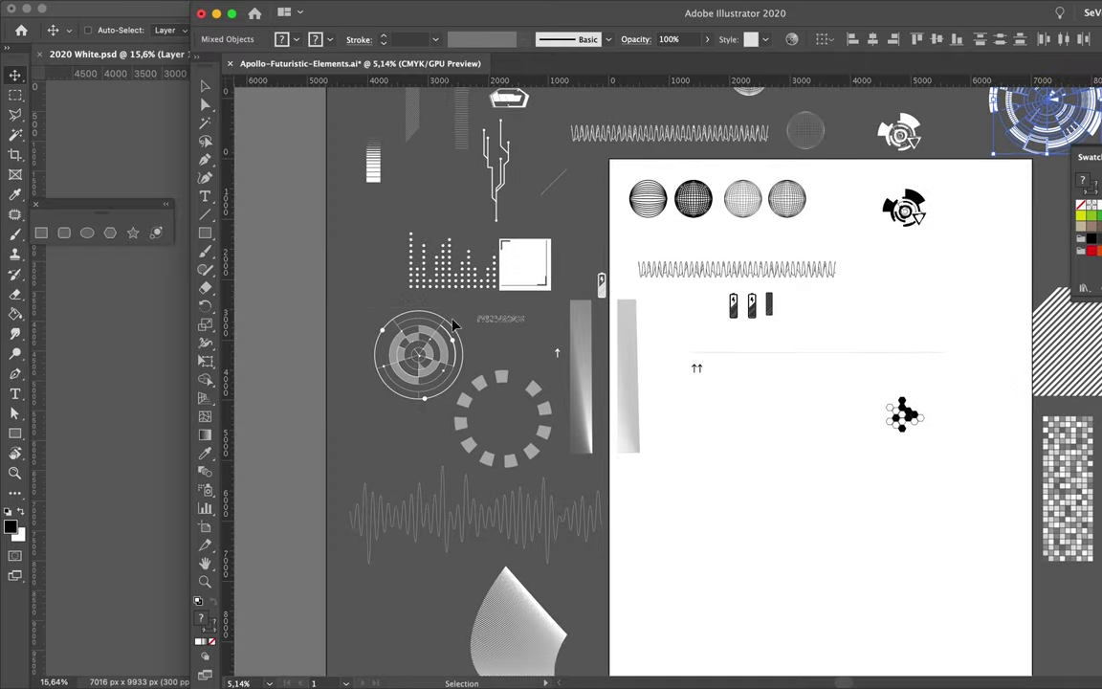
- Place a ringed circle from Illustrator, scaled down into the poster's lower-left corner
left_click_drag(421, 356, 114, 364)
mouse_move(745, 118)
left_mouse_down()
mouse_move(413, 513)
mouse_move(415, 546)
left_mouse_up()
key("Return")
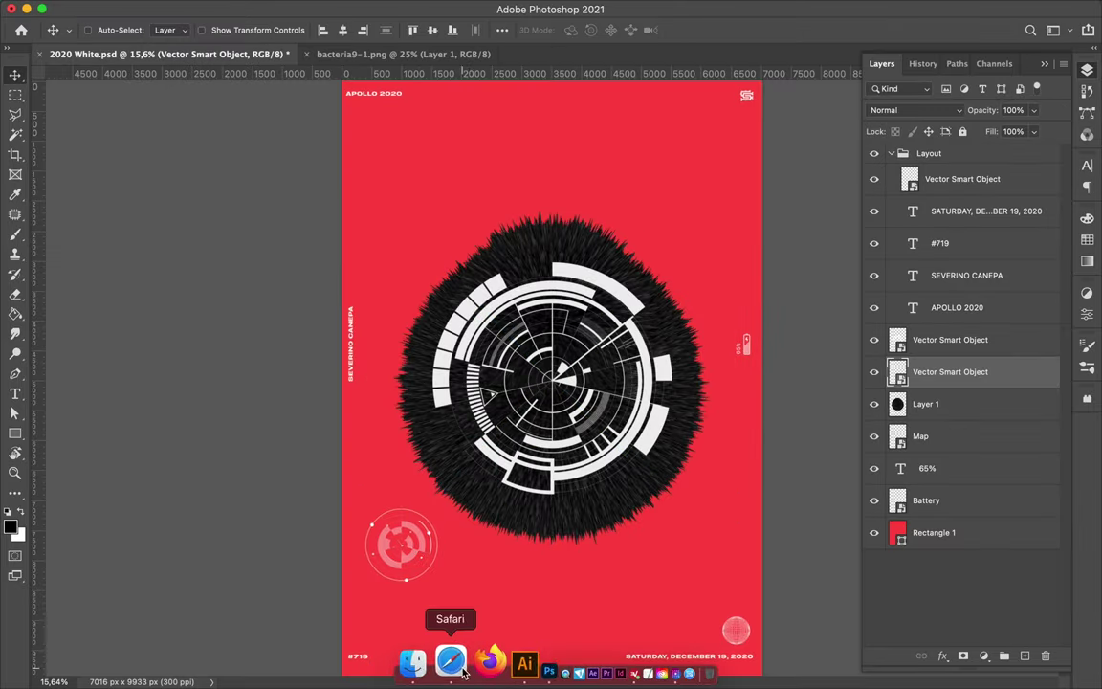
- Place the segmented circle from Illustrator, shrink it, and move it lower-right
left_click(517, 658)
scroll(817, 413, "down", 5)
scroll(849, 383, "right", 5)
scroll(890, 274, "right", 1)
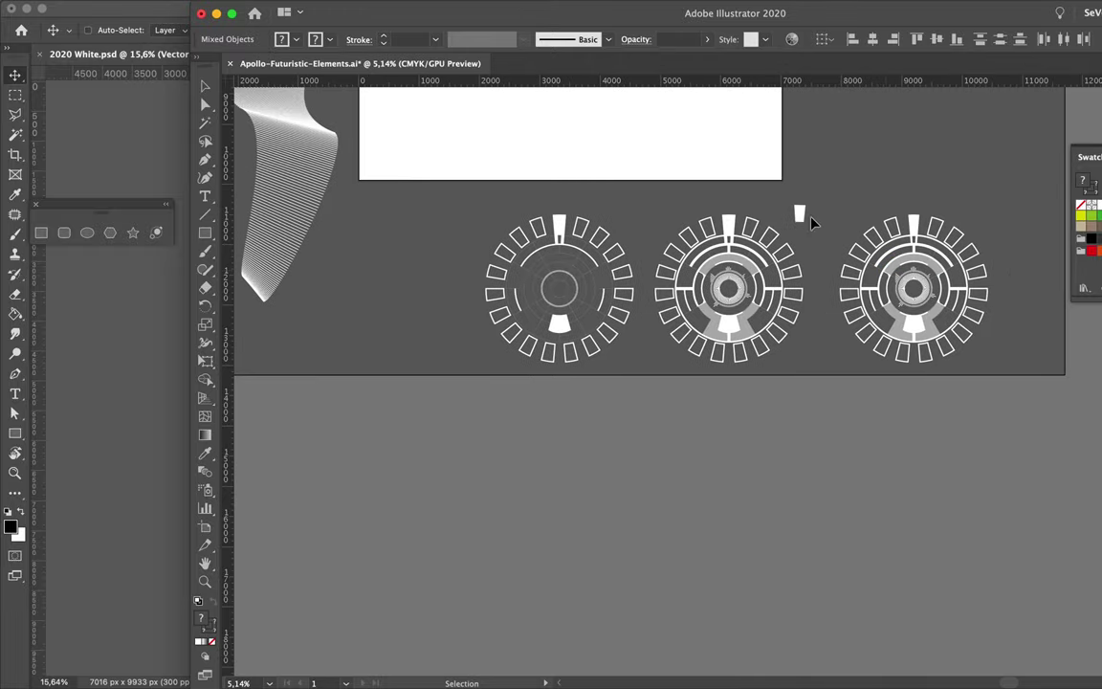
left_click_drag(767, 327, 168, 418)
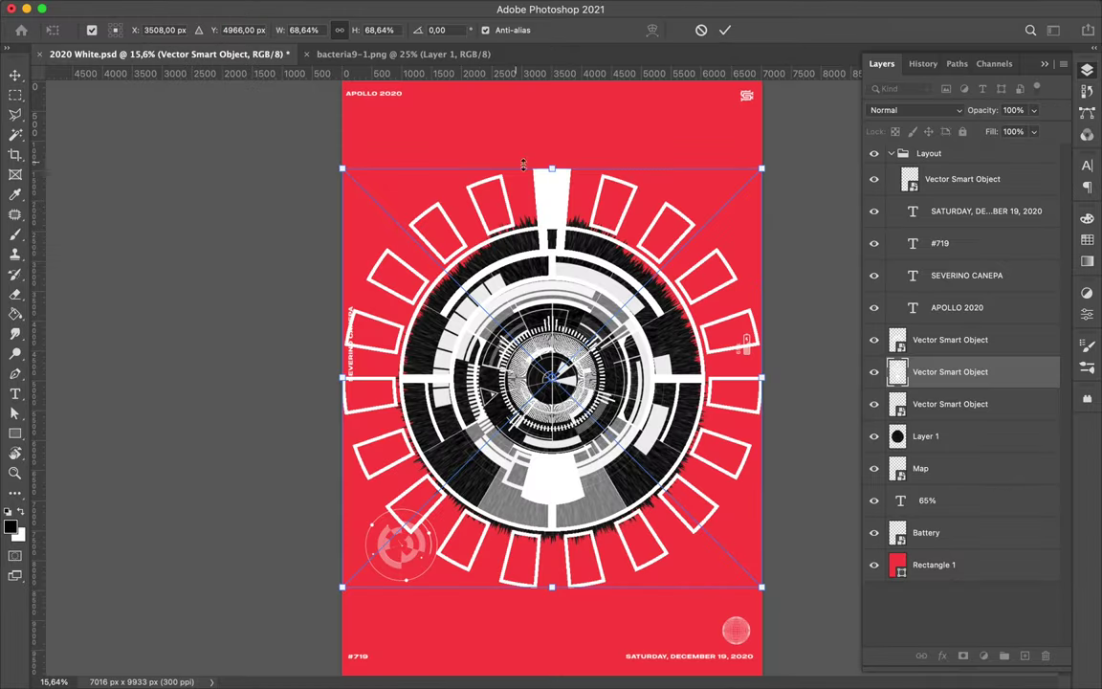
mouse_move(553, 168)
left_mouse_down()
mouse_move(552, 466)
mouse_move(565, 502)
left_mouse_up()
left_click_drag(550, 545, 701, 543)
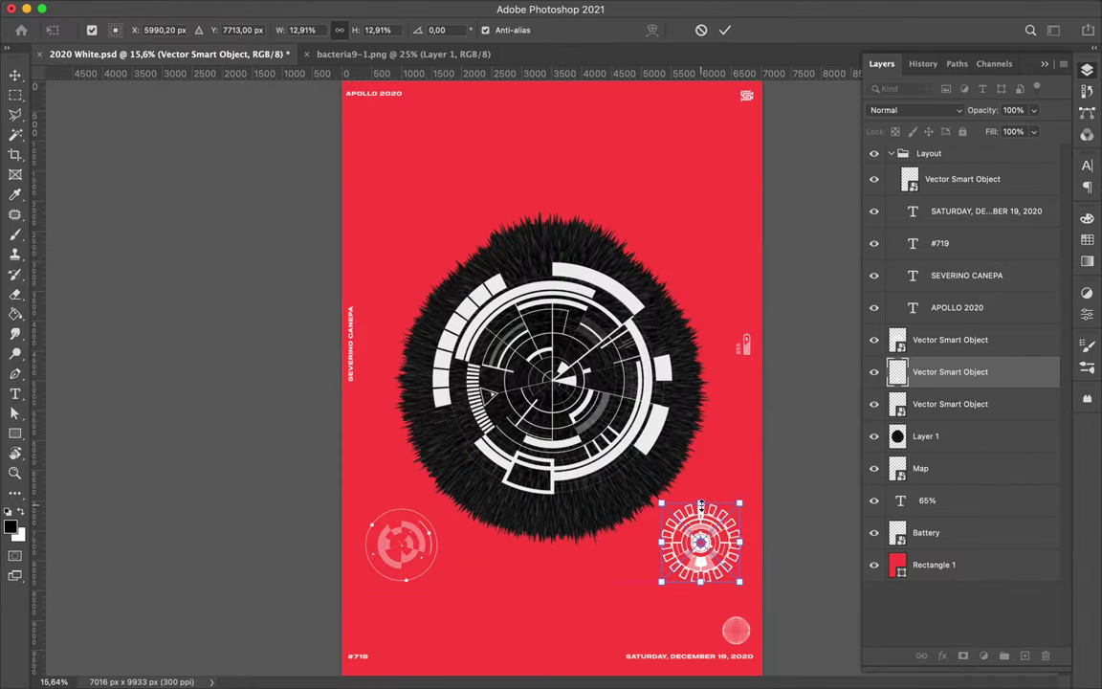
key("Return")
- Place the large HUD dial, scaled to about 12% near the bottom-right
left_click(489, 663)
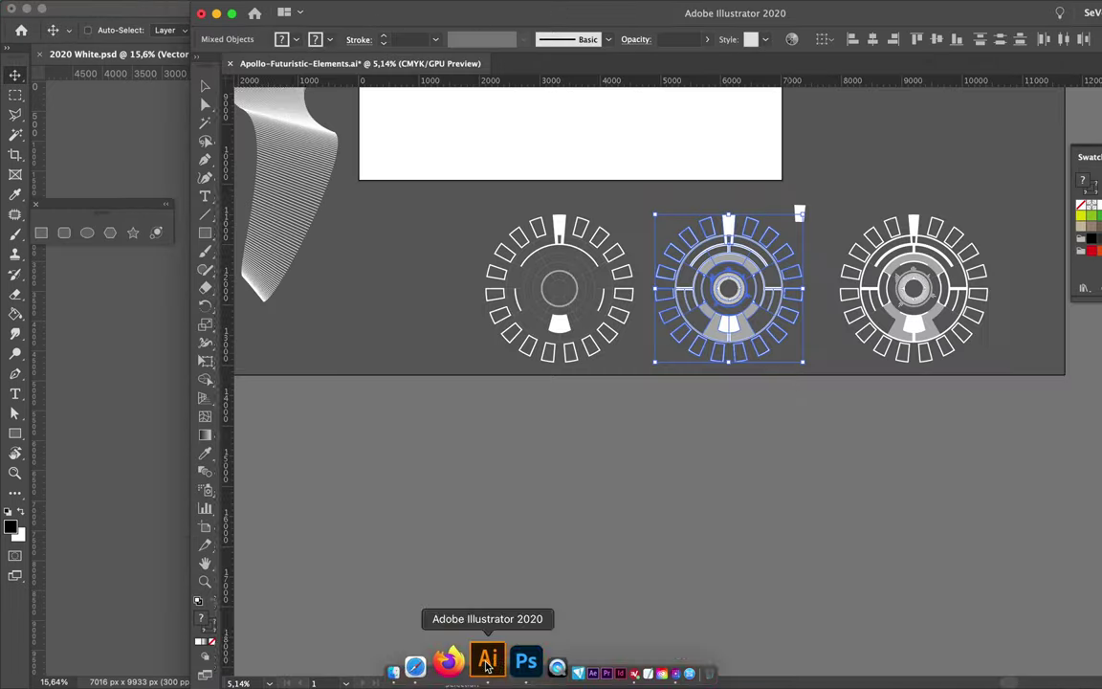
left_click_drag(947, 277, 163, 335)
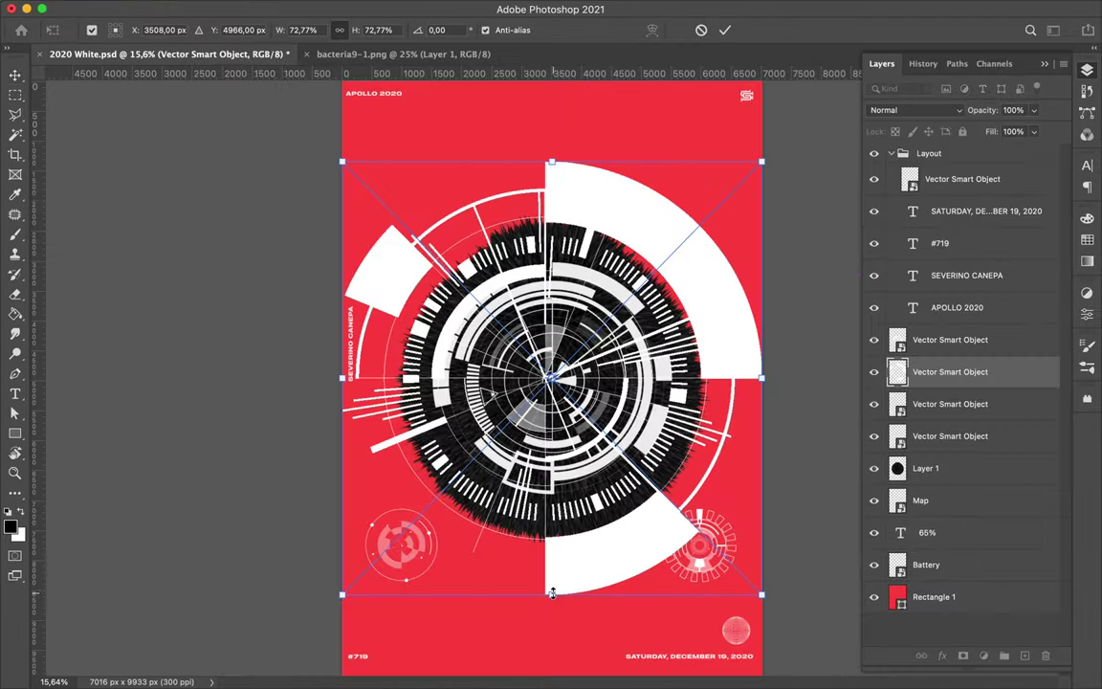
left_click_drag(357, 603, 486, 293)
left_click_drag(552, 230, 701, 505)
left_click_drag(750, 555, 738, 582)
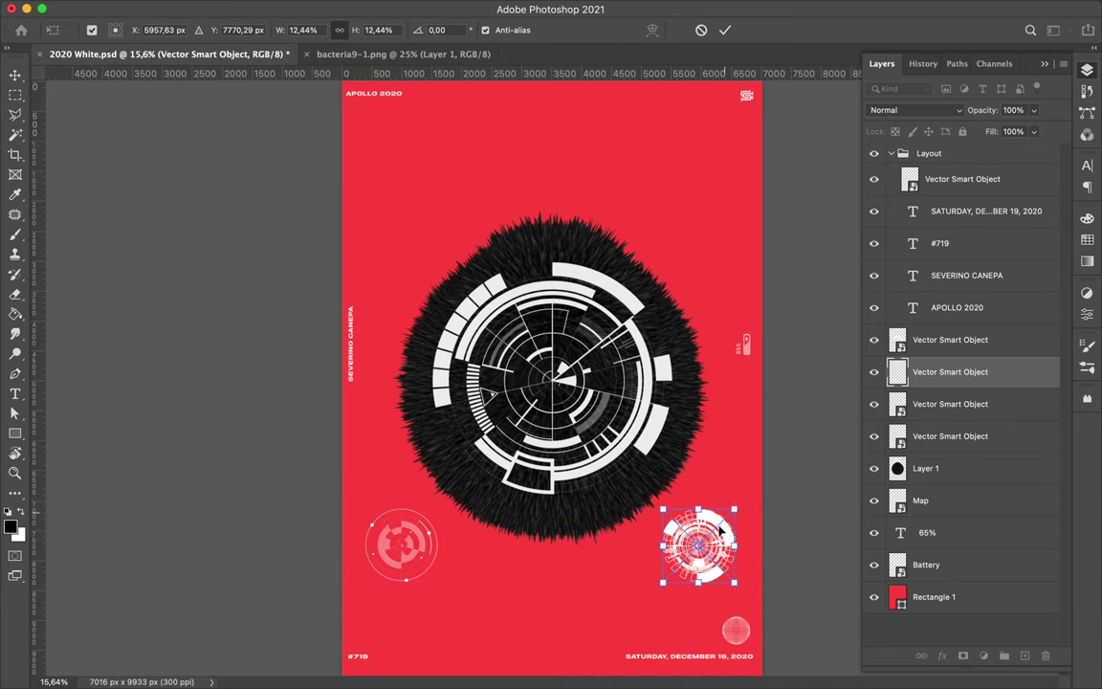
key("Return")
- Move one circle to the top-right and place a triangle HUD emblem top-left at about 40%
mouse_move(720, 532)
left_mouse_down()
mouse_move(721, 166)
mouse_move(703, 143)
left_mouse_up()
key("super+Tab")
left_click_drag(942, 278, 438, 216)
left_click_drag(525, 287, 413, 191)
left_click_drag(387, 186, 410, 218)
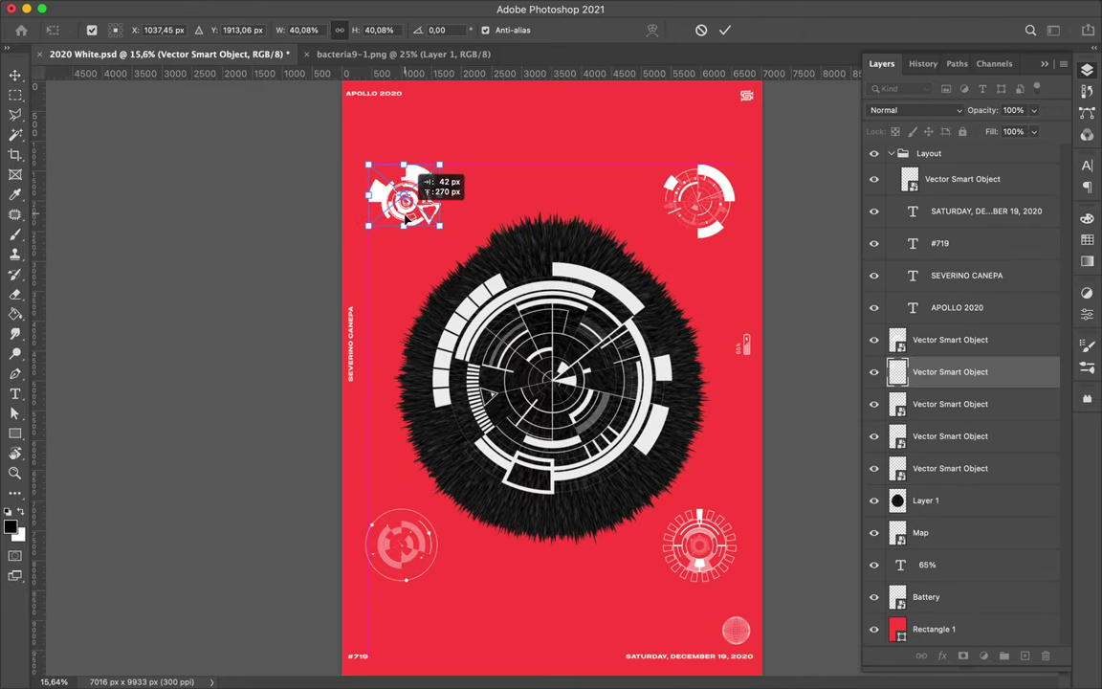
key("Return")
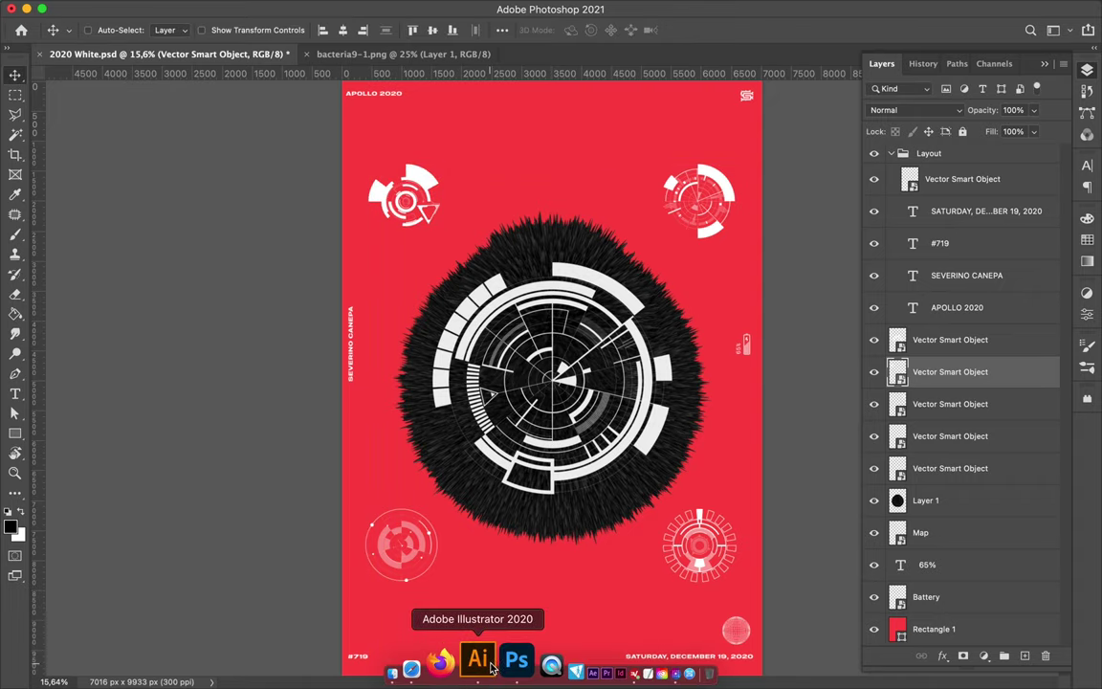
- Bring the dashed segmented ring from Illustrator into the poster
left_click(481, 667)
scroll(514, 515, "down", 5)
scroll(514, 515, "up", 5)
scroll(487, 491, "left", 2)
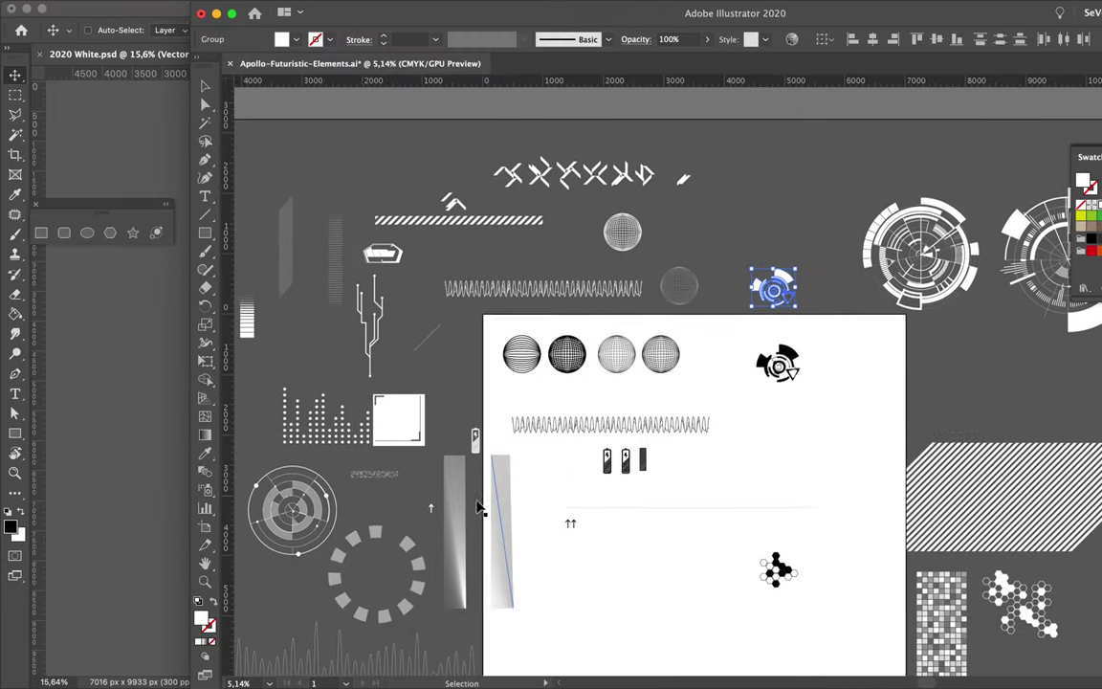
scroll(459, 536, "left", 1)
left_click(533, 446)
left_click_drag(533, 447, 569, 380)
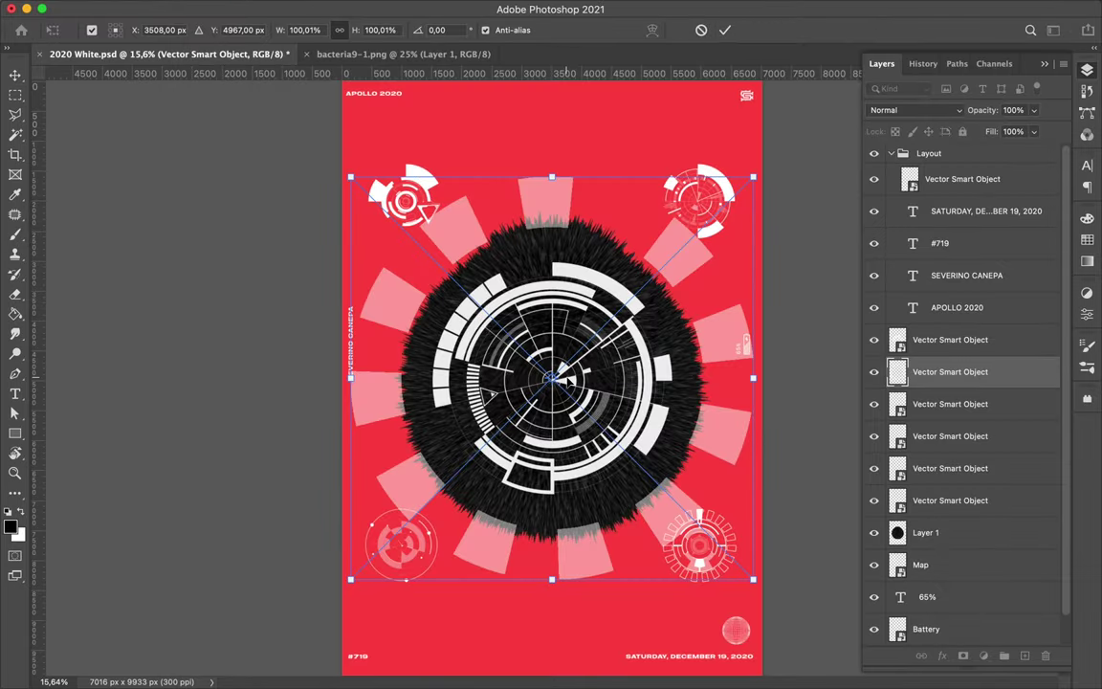
key("Return")
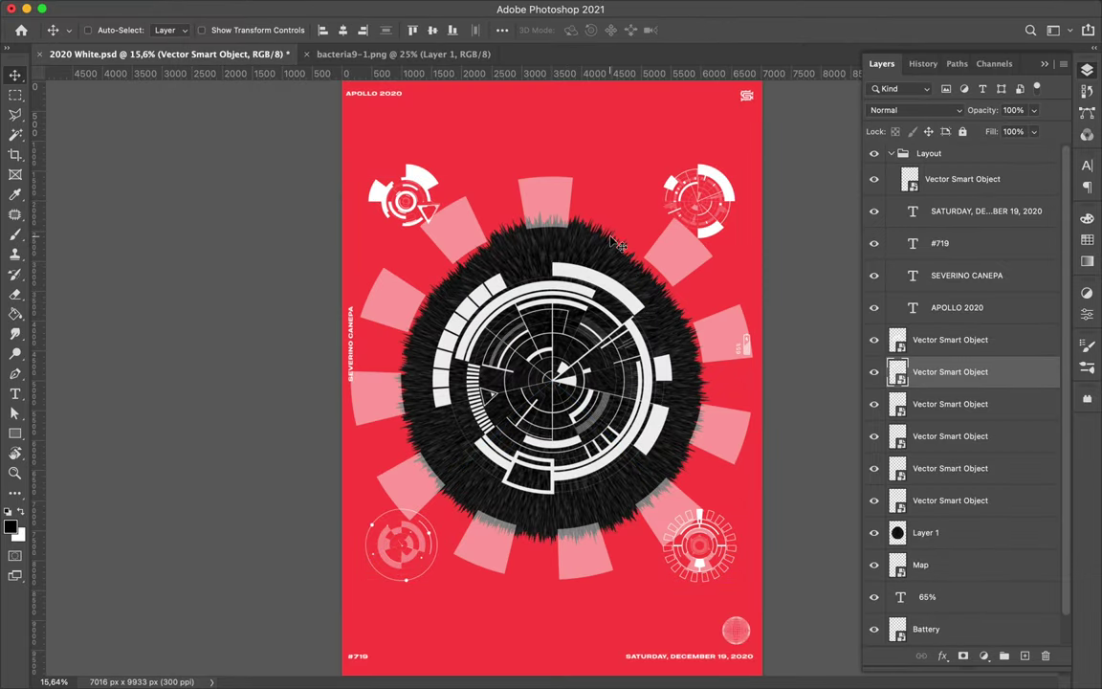
- Flatten the ring into a band across the sphere's lower half, centre it, and rasterize it
key("ctrl+t")
left_click_drag(552, 176, 552, 455)
key("Return")
left_click_drag(583, 543, 588, 507)
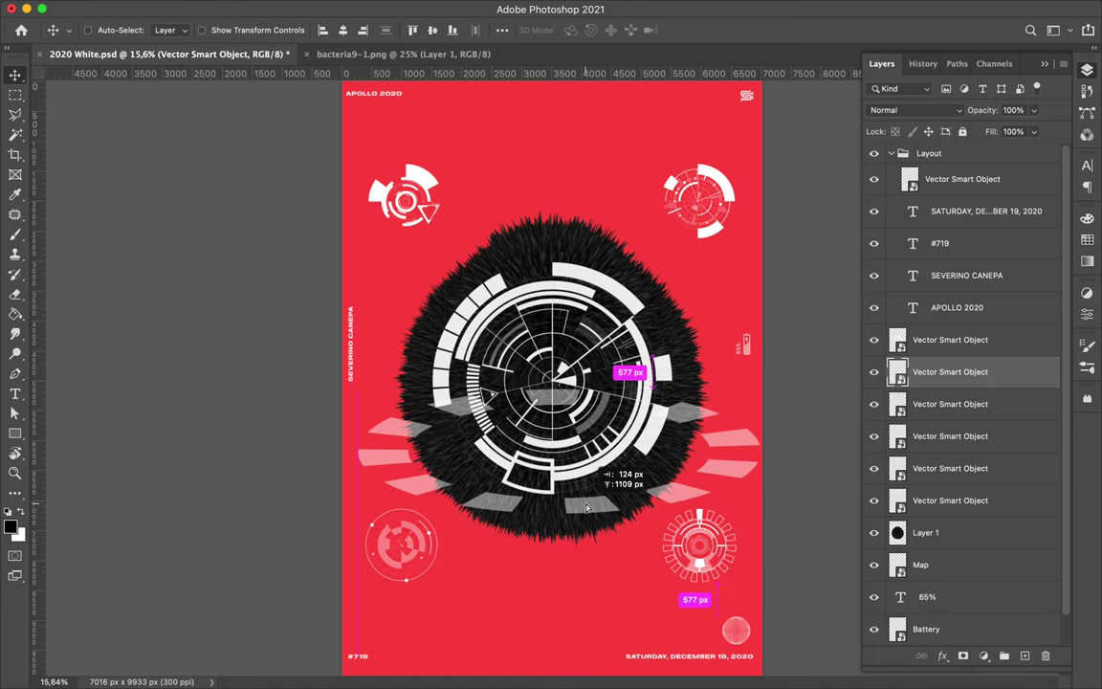
left_click(344, 29)
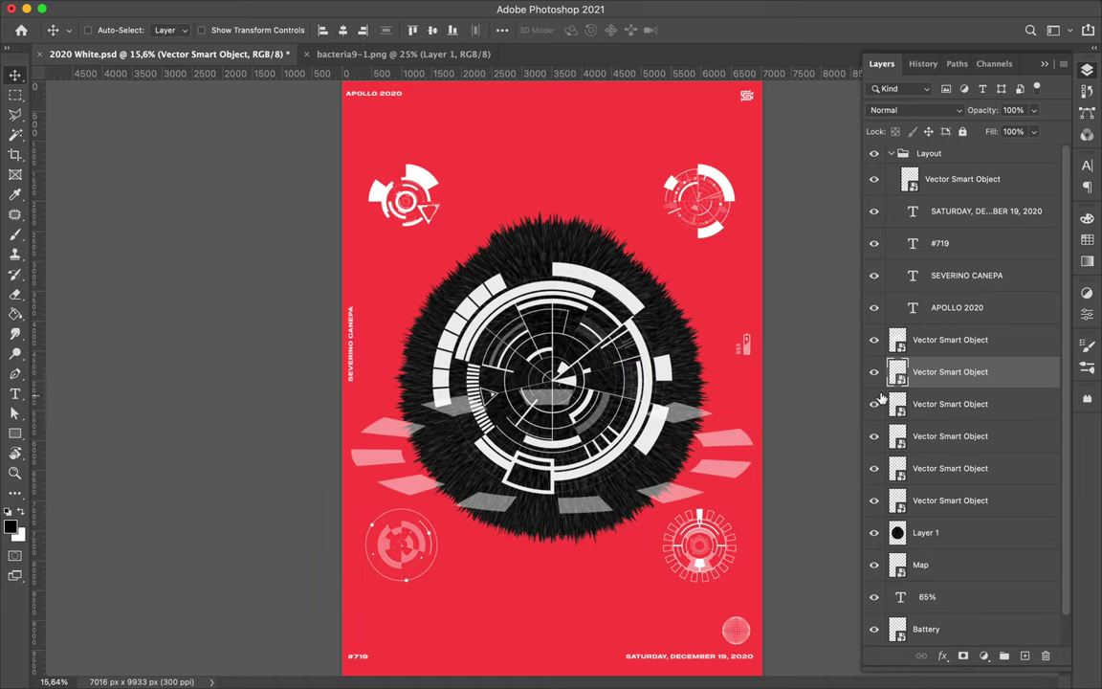
right_click(881, 375)
left_click(794, 623)
- Erase stray bits along the sphere's top and right edge with a 476 px eraser, then deselect
key("e")
right_click(617, 371)
left_click_drag(647, 261, 670, 262)
key("Return")
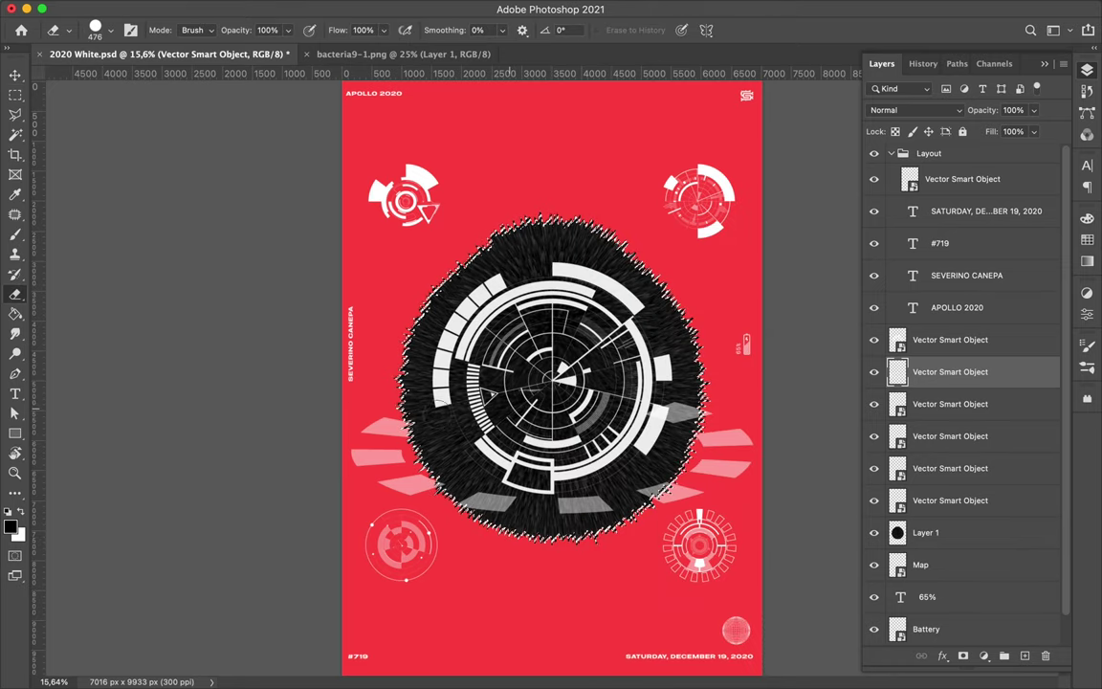
left_click_drag(512, 229, 705, 383)
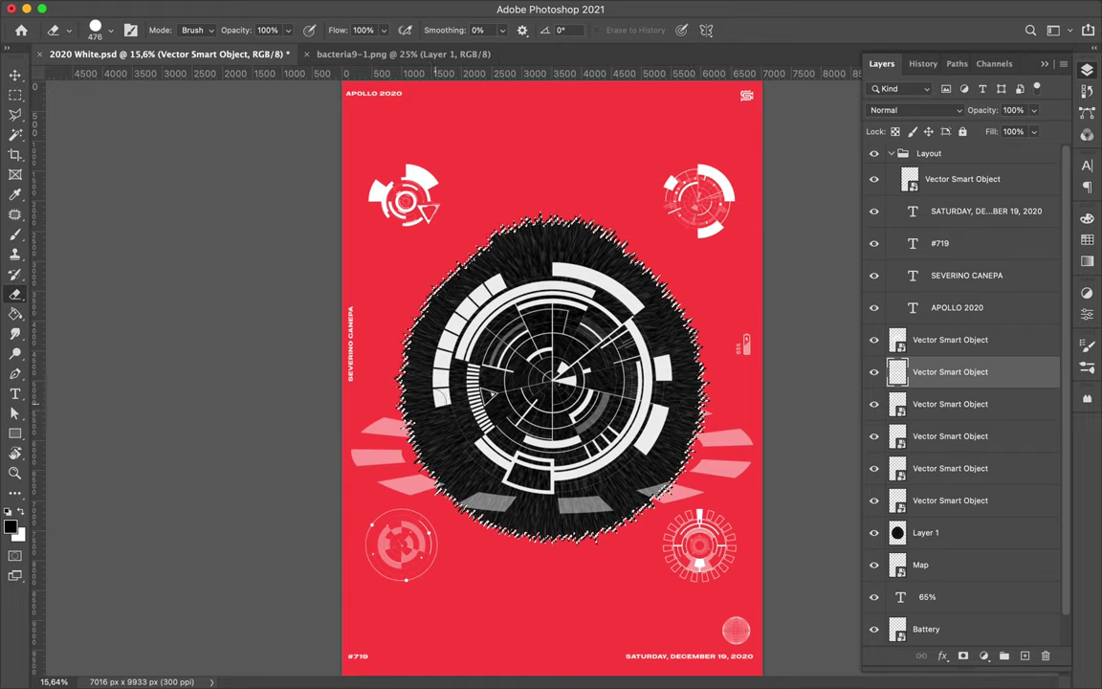
key("m")
key("ctrl+d")
left_click(512, 655)
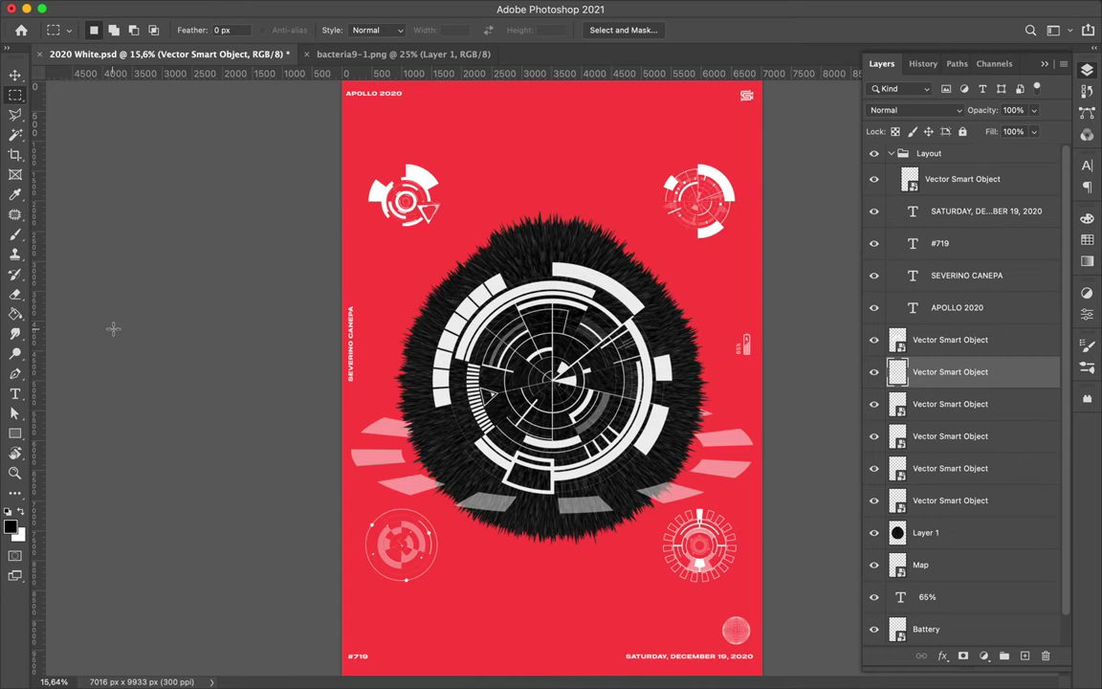
- Place the small arrow from Illustrator beside the vertical side text
left_click_drag(551, 417, 352, 297)
key("Return")
key("v")
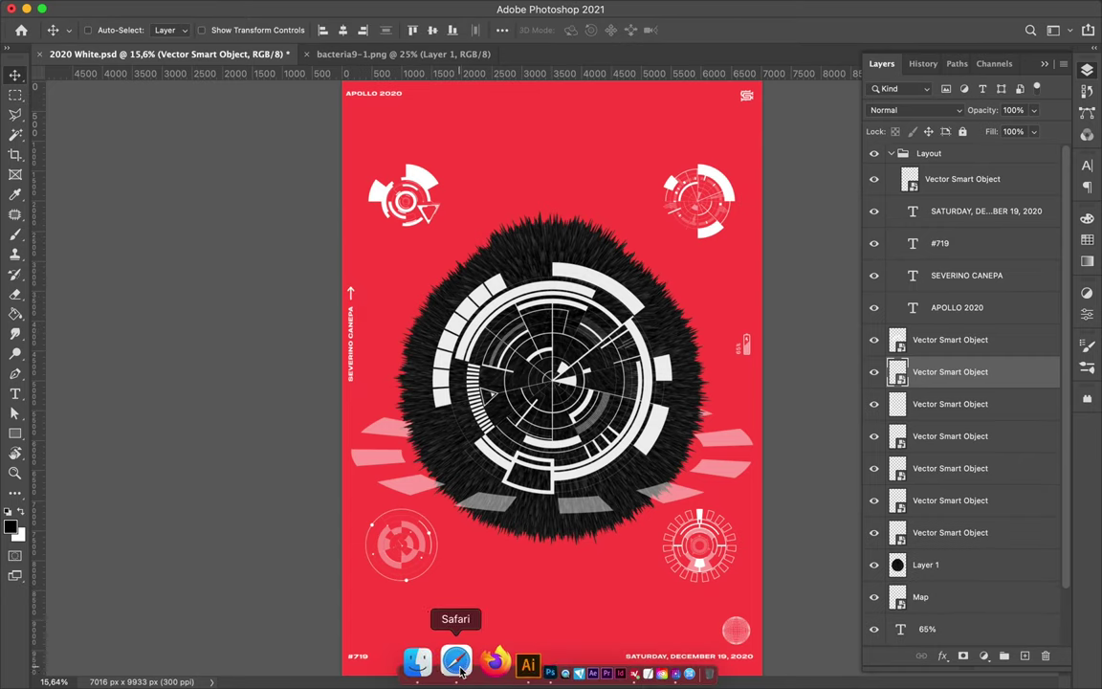
left_click(512, 655)
- Place the dotted equalizer graphic and move it to the top of the sphere
mouse_move(437, 304)
left_mouse_down()
mouse_move(385, 271)
mouse_move(632, 433)
left_mouse_up()
key("Return")
left_click_drag(693, 482, 579, 245)
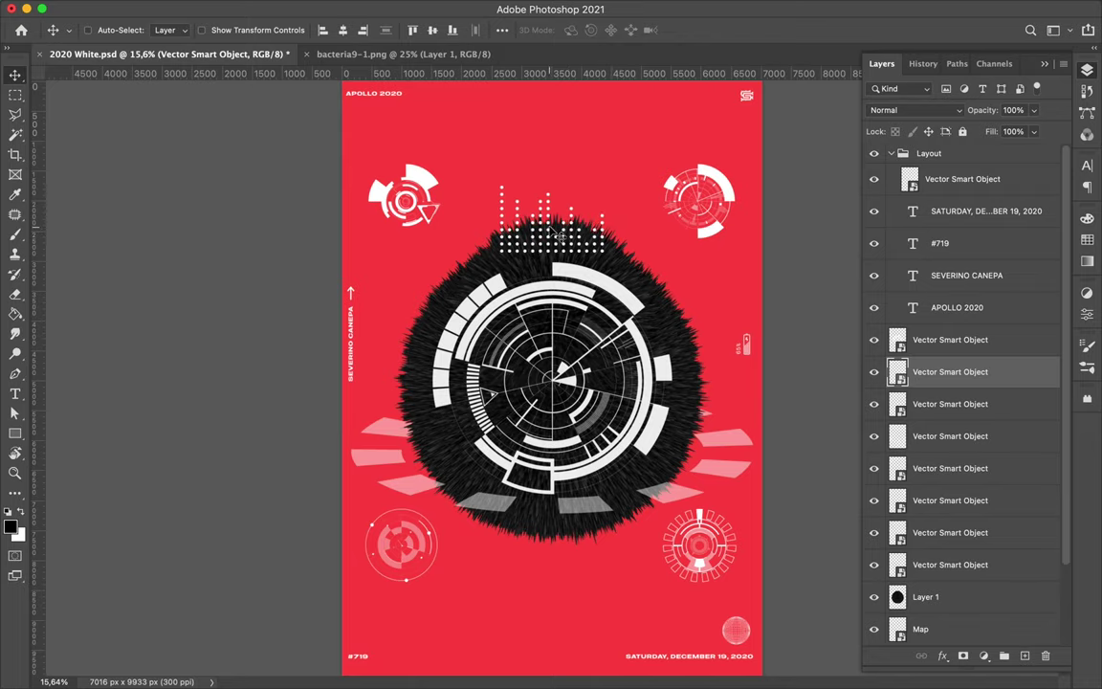
left_click(447, 659)
scroll(381, 587, "up", 5)
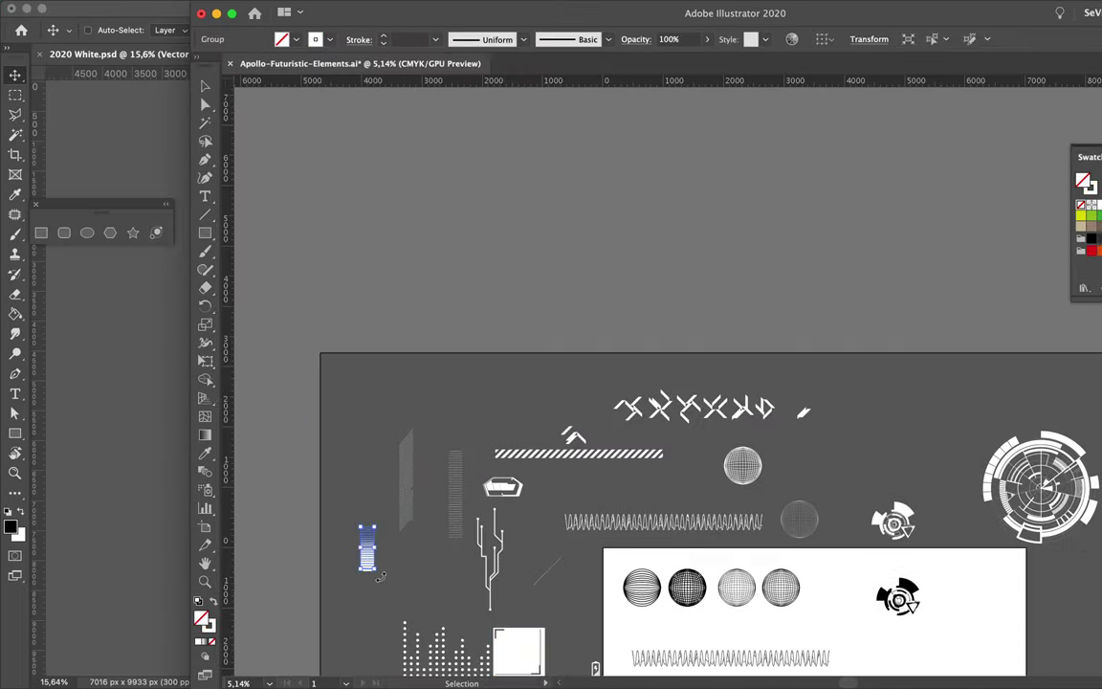
- Paste the white bar scale element, shrink it and place it at the lower centre
left_click(148, 373)
key("ctrl+v")
left_click_drag(497, 344, 459, 536)
mouse_move(498, 660)
left_mouse_down()
mouse_move(466, 508)
mouse_move(455, 579)
mouse_move(636, 218)
mouse_move(635, 129)
left_mouse_up()
key("Return")
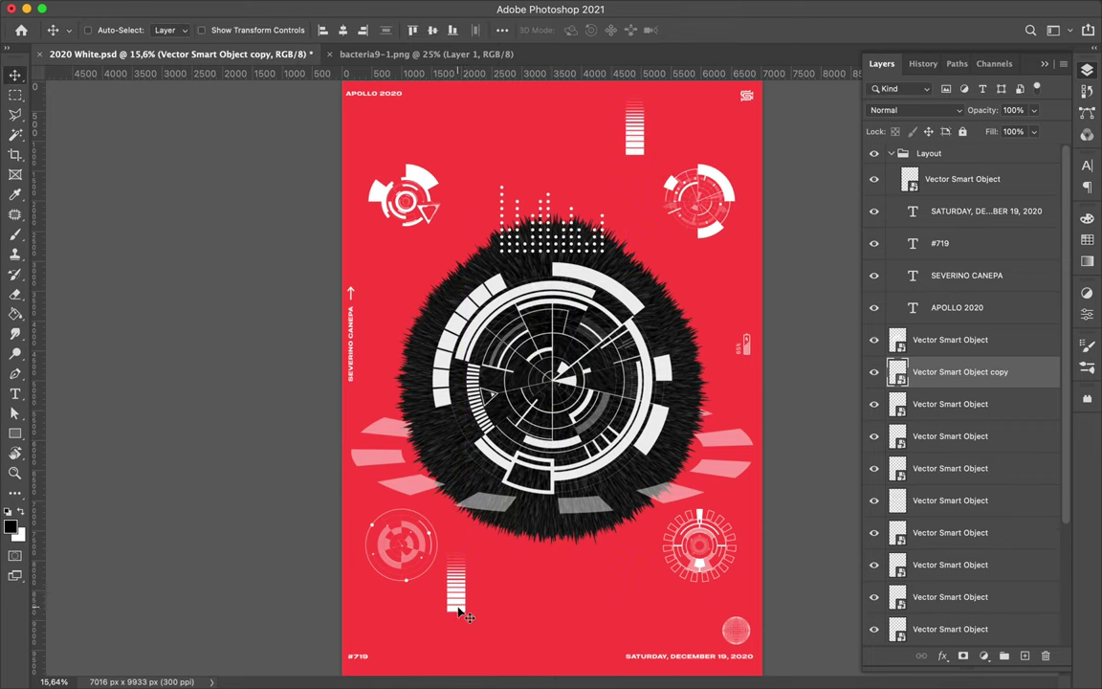
left_click_drag(459, 612, 445, 643)
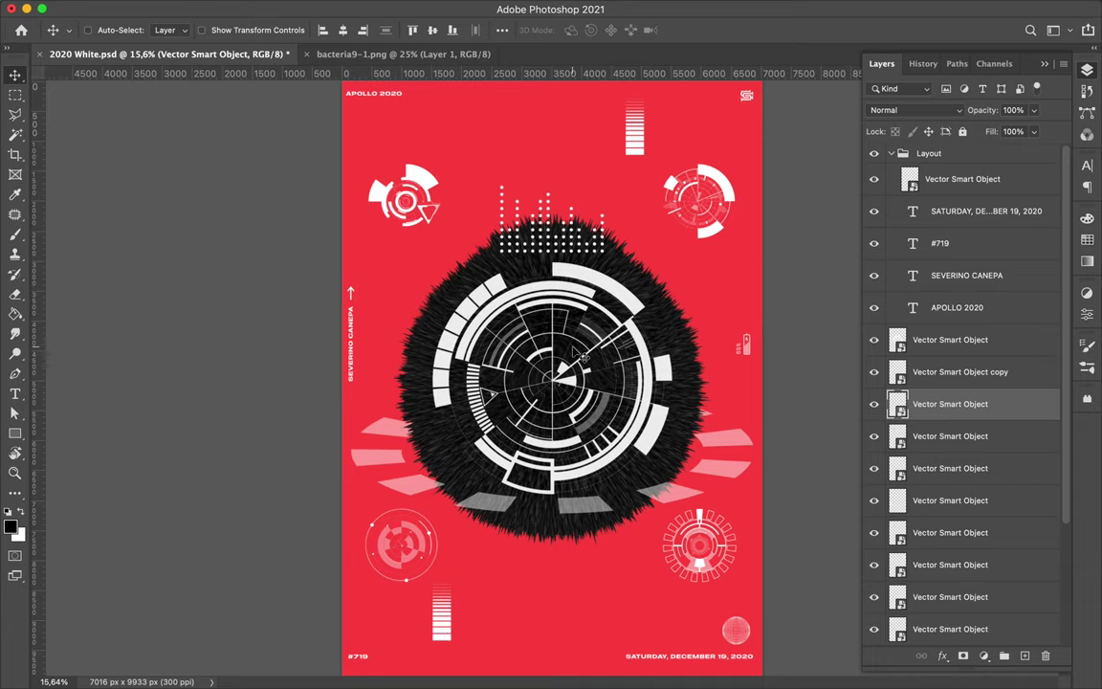
- Duplicate the bar, stretch the copy wide, and move its layer just above Rectangle 1
mouse_move(492, 339)
left_mouse_down()
mouse_move(442, 411)
mouse_move(765, 412)
left_mouse_up()
key("ctrl+t")
left_click_drag(430, 412, 315, 411)
key("Return")
left_click_drag(957, 404, 940, 622)
left_click(915, 110)
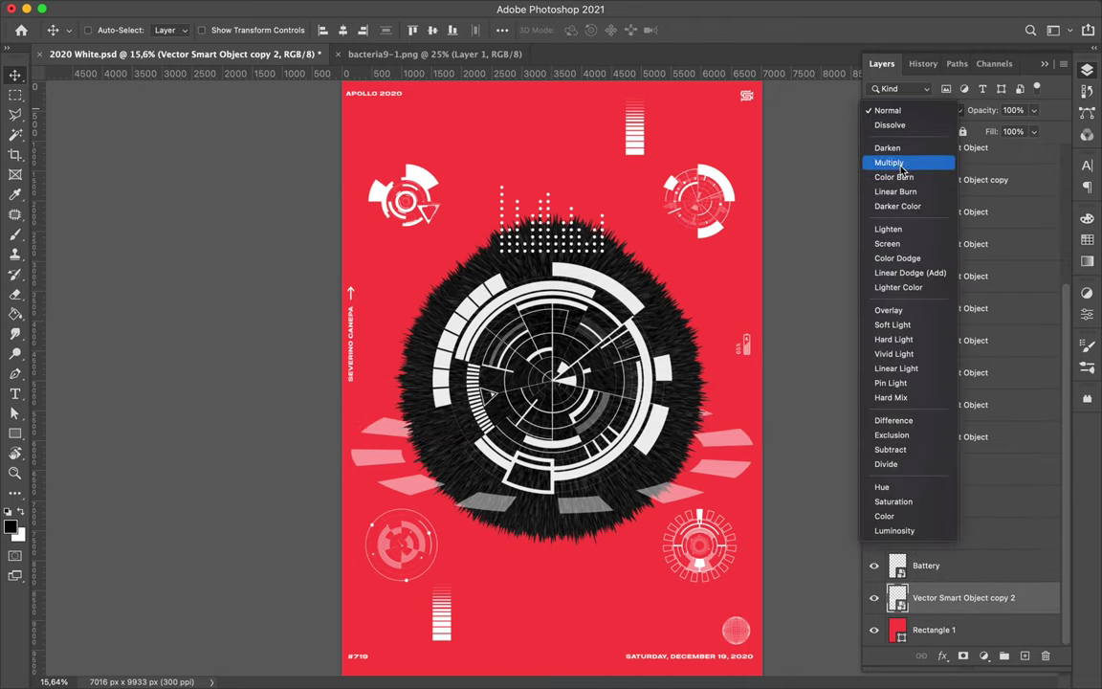
- Give the wide bar copy Difference blending so it turns teal, and move it up
left_click(889, 485)
left_click_drag(808, 431, 729, 386)
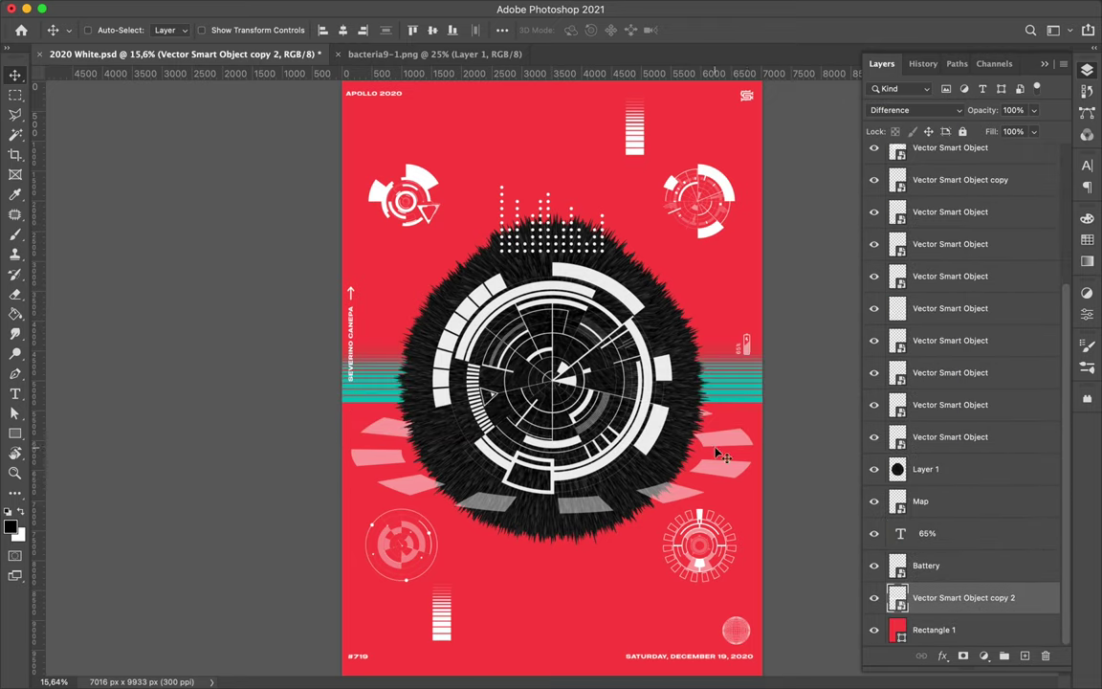
left_click(424, 377, "super")
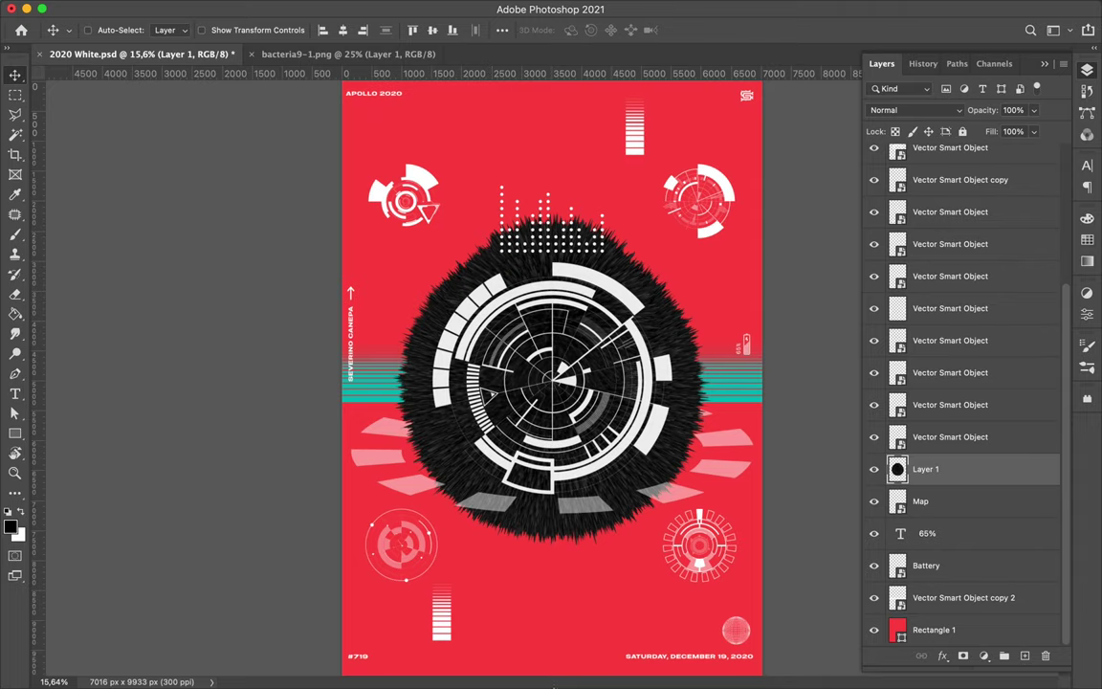
- Try a small vertical text element at the left, then delete it
left_click(465, 659)
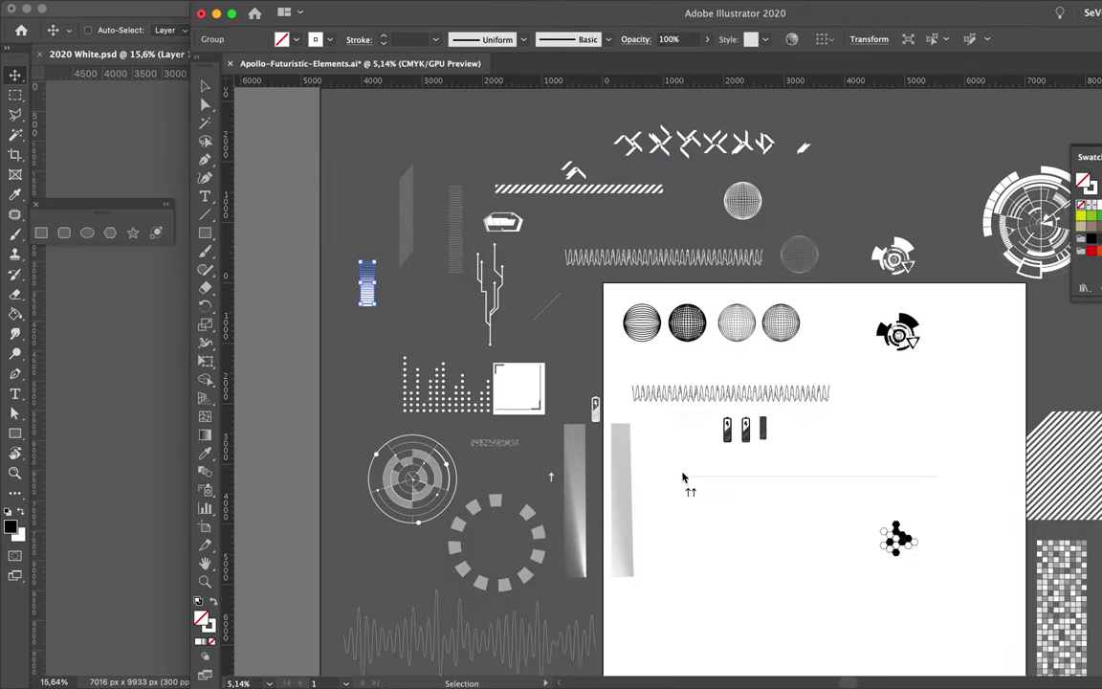
left_click_drag(469, 441, 130, 382)
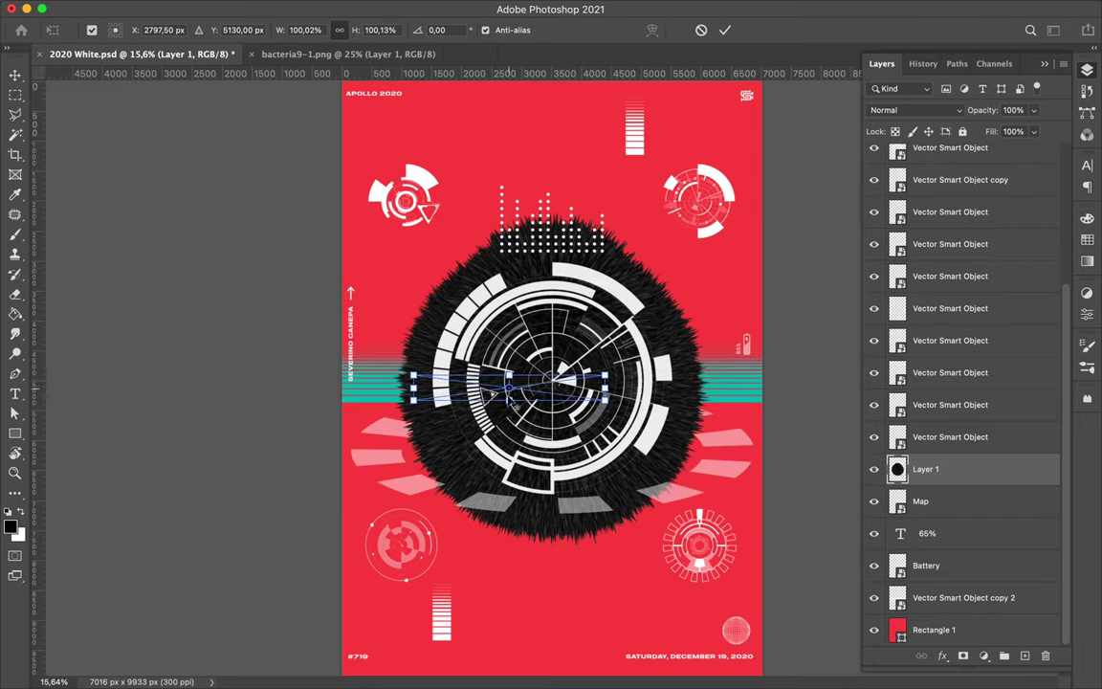
key("Return")
key("ctrl+t")
left_click_drag(421, 316, 386, 330)
key("Return")
key("Delete")
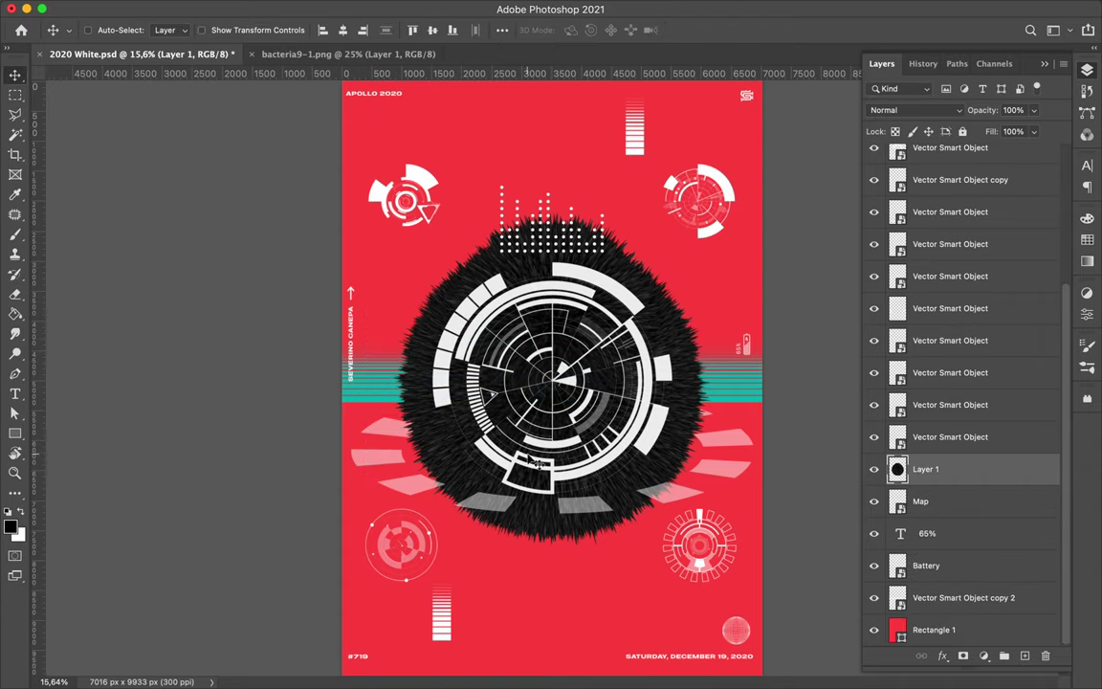
- Nudge the teal striped band slightly down across the middle
left_click_drag(751, 400, 598, 438)
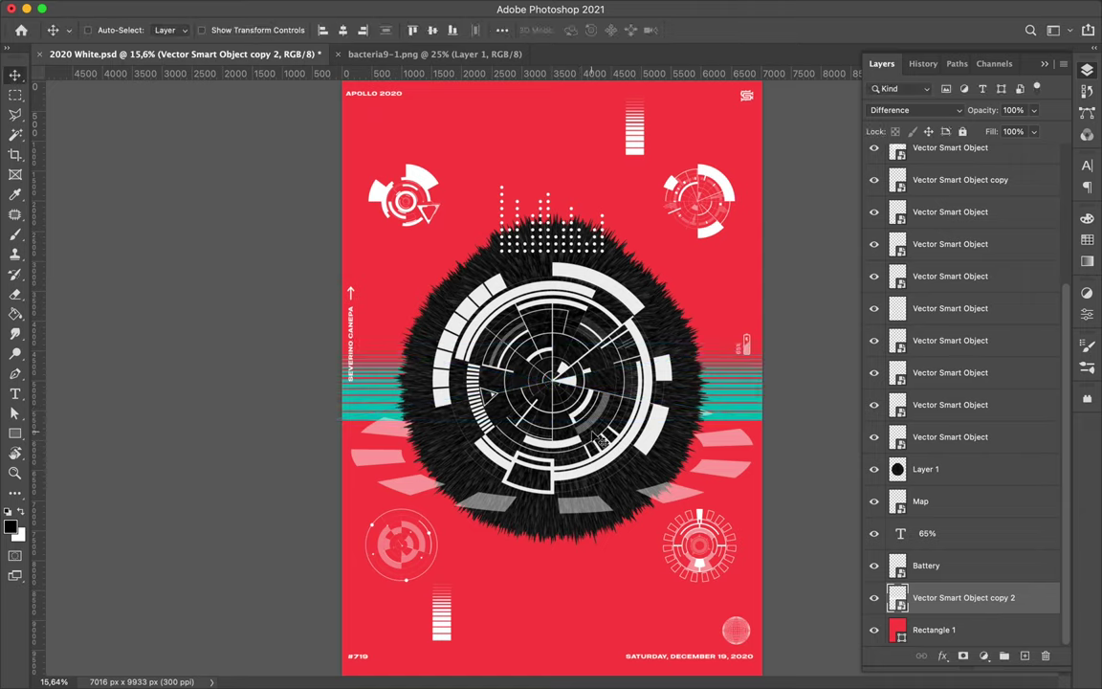
scroll(606, 444, "down", 2)
left_click(469, 572)
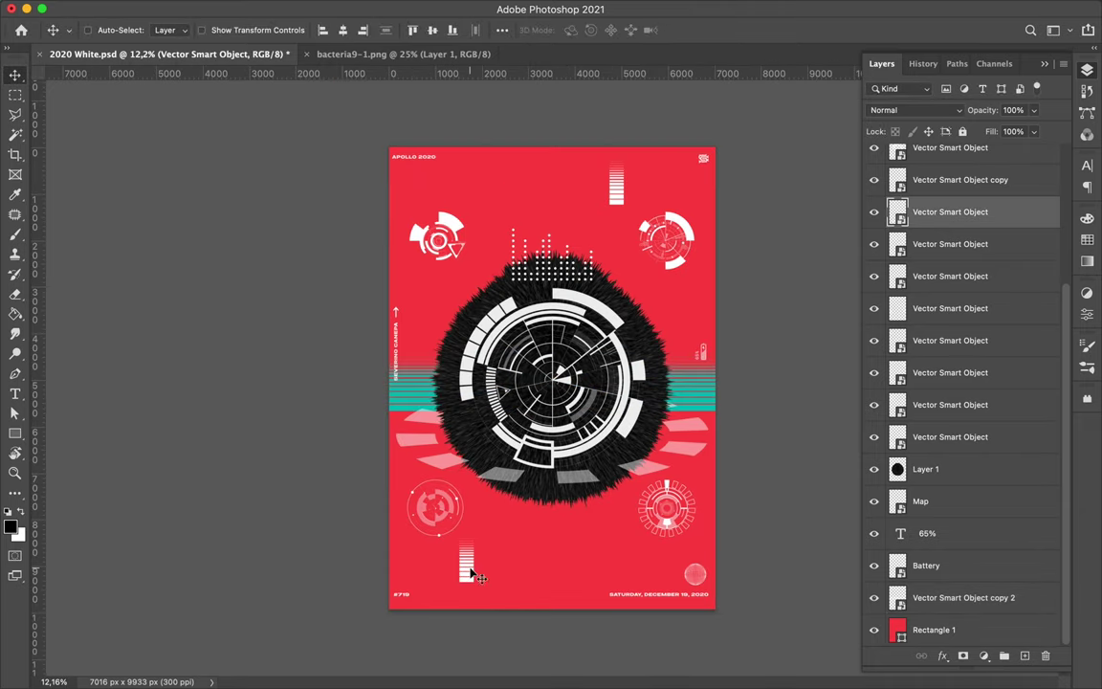
- Raise the bottom bar scale along the centre guide to just under the sphere, then save
left_click(616, 191)
left_click(617, 189)
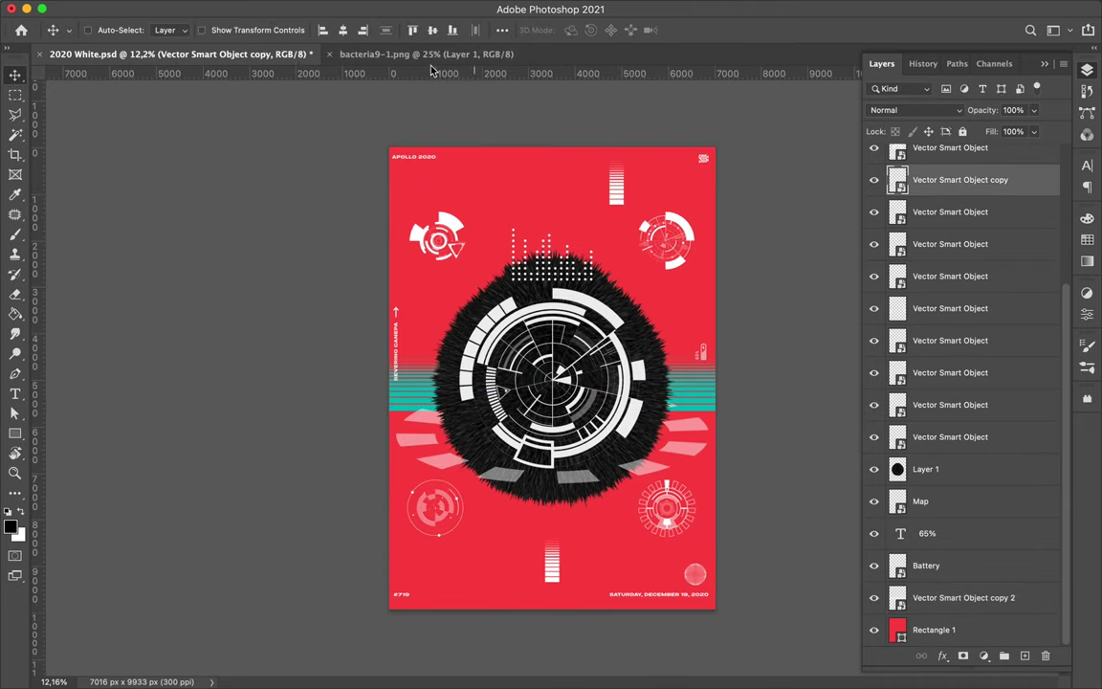
left_click_drag(552, 473, 552, 524)
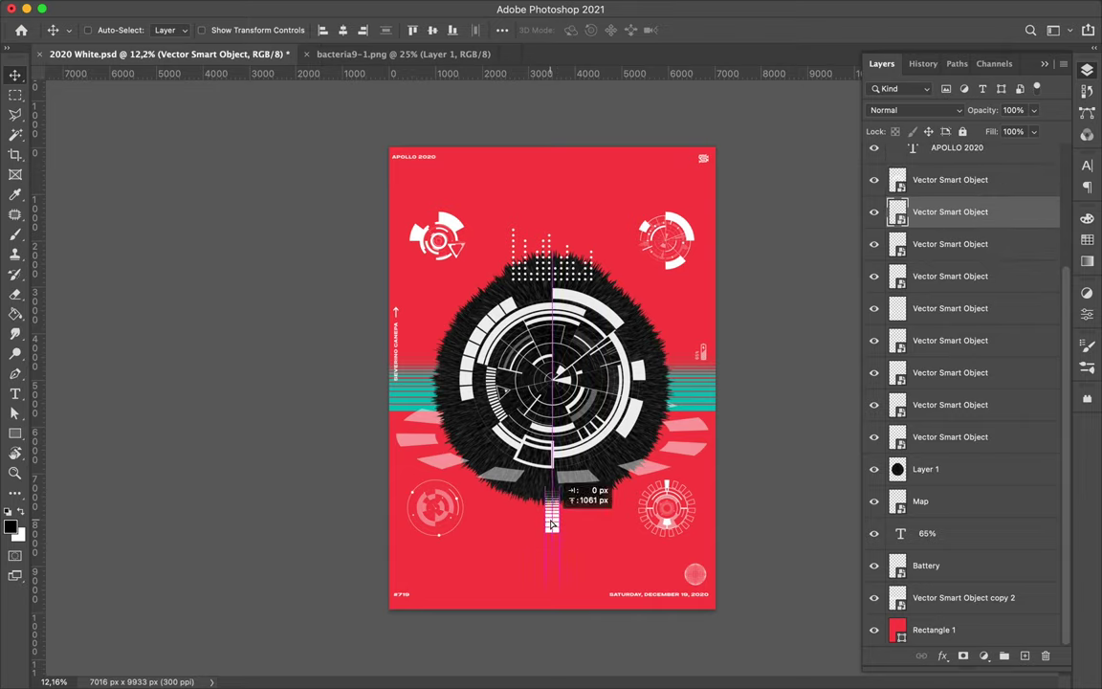
left_click_drag(571, 534, 571, 526)
key("ctrl+s")
left_click(770, 9)
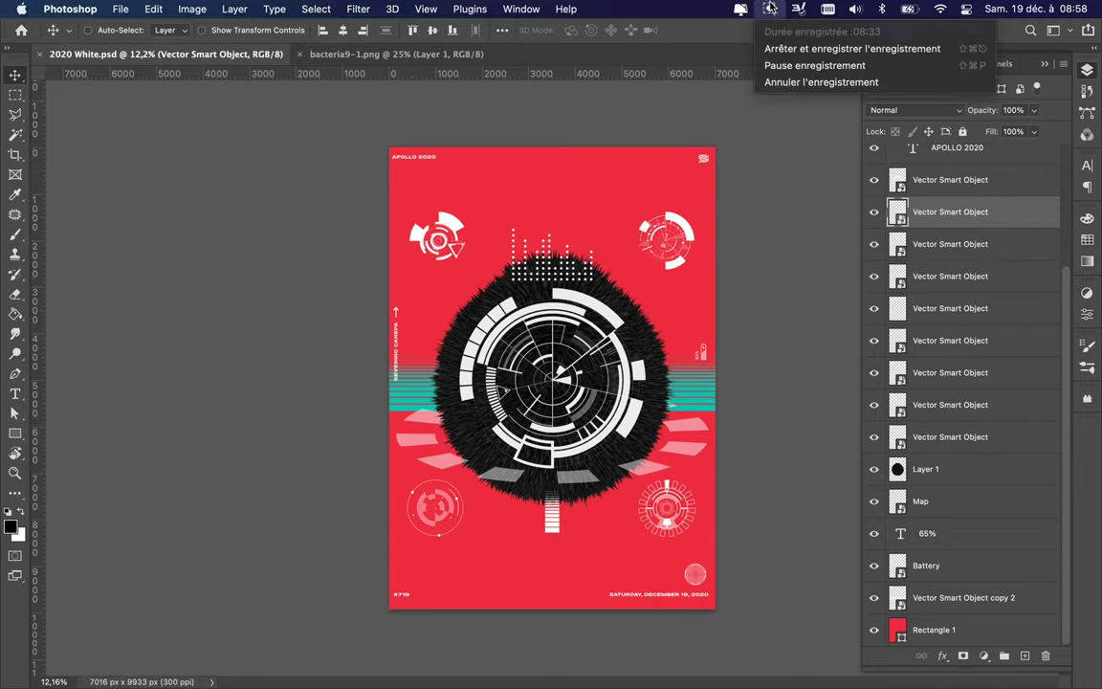